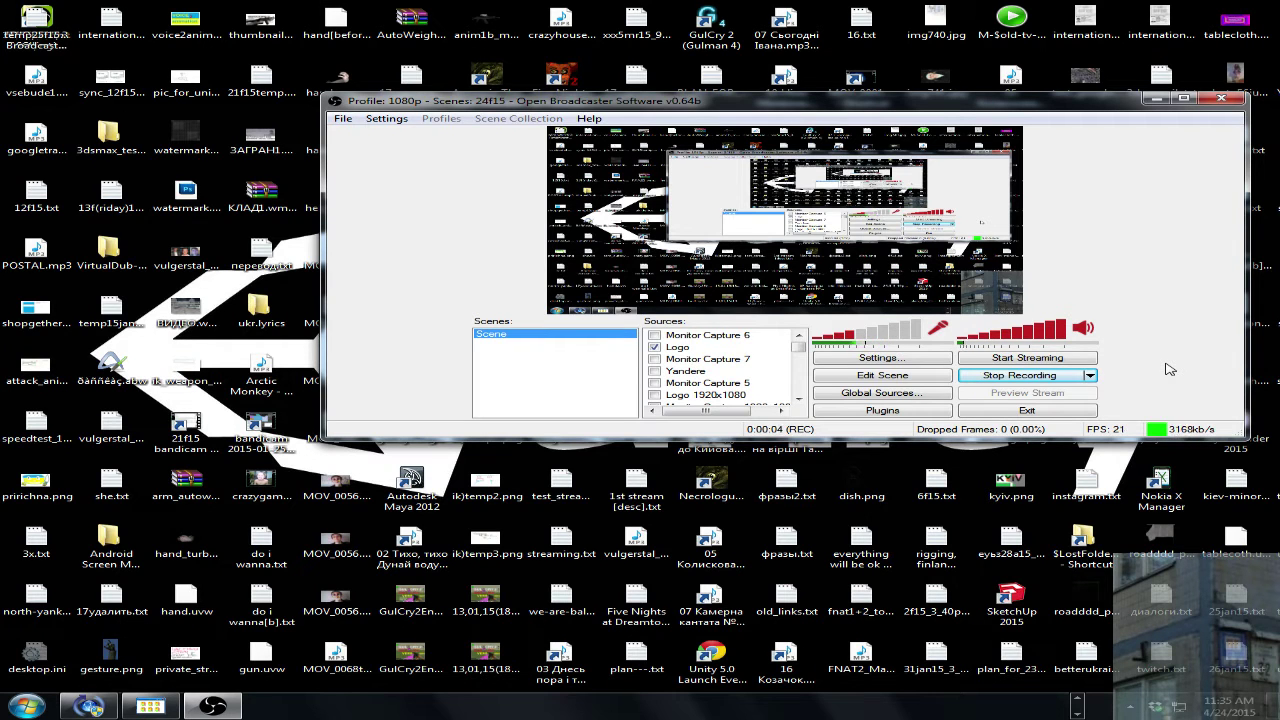
Switch to the Unity Related folder, try opening ParticleLight.unitypackage directly, and close the Unity project list.
click(1155, 98)
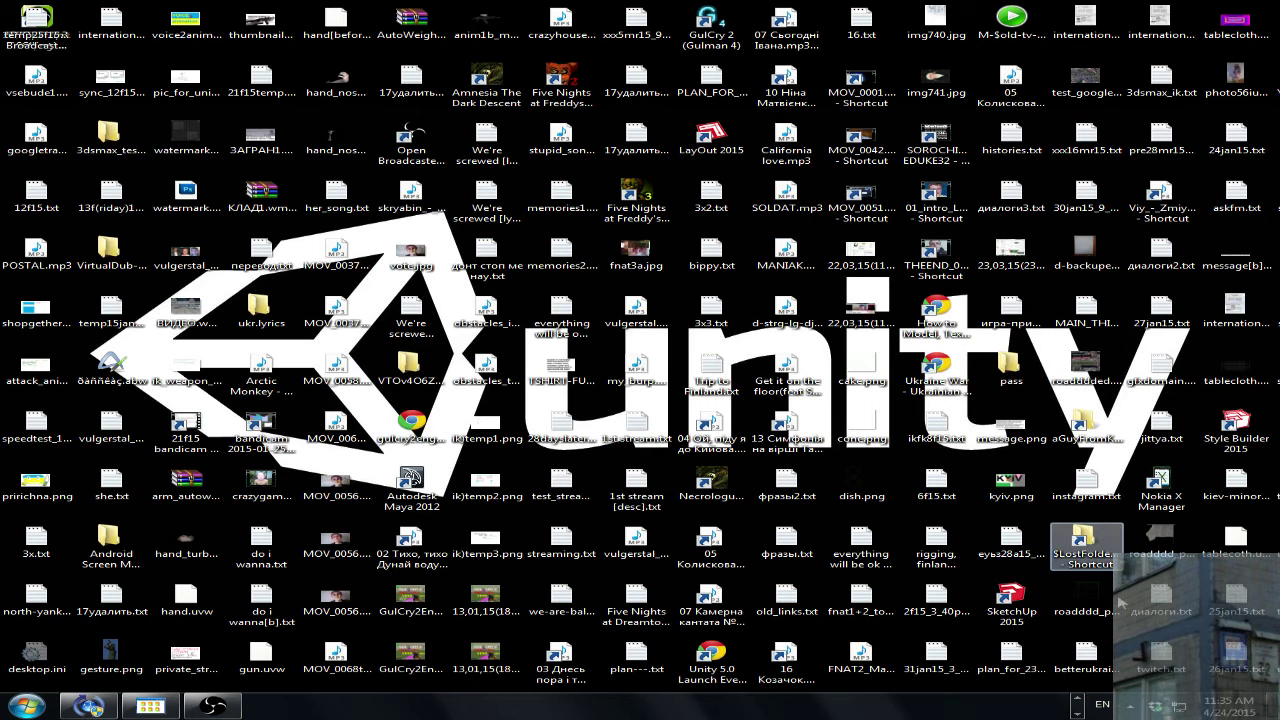
click(1078, 700)
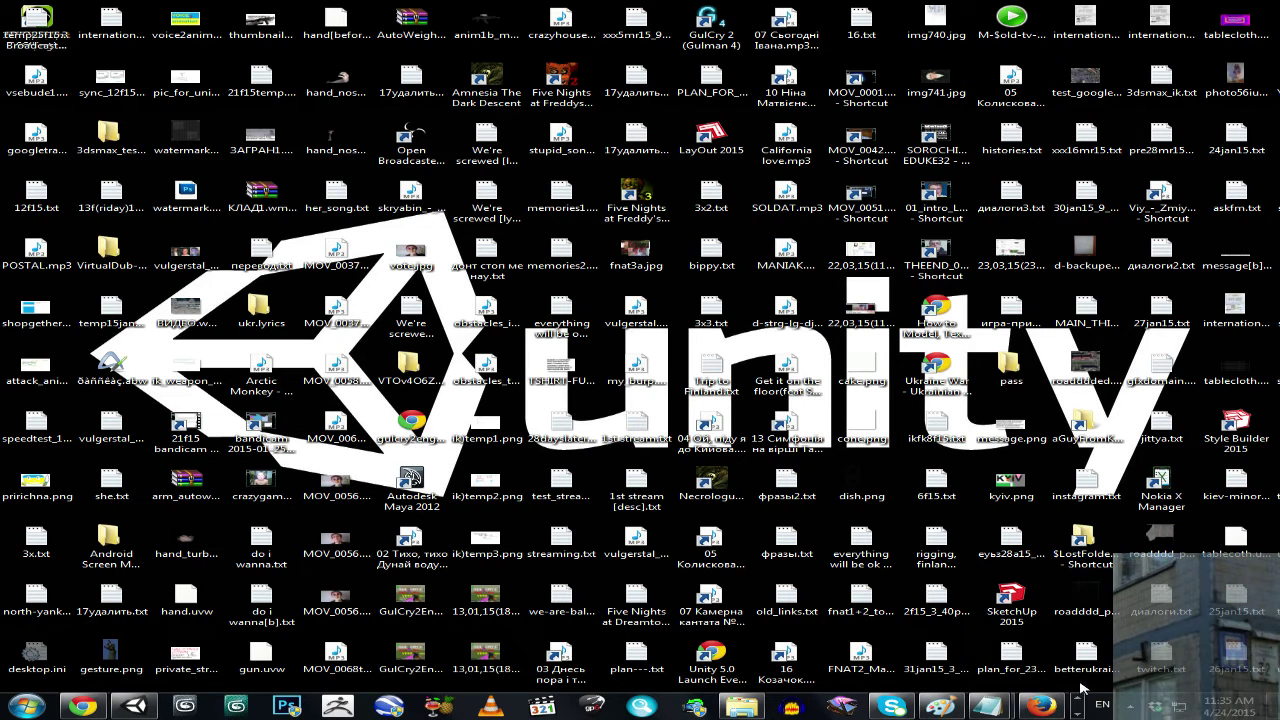
click(743, 707)
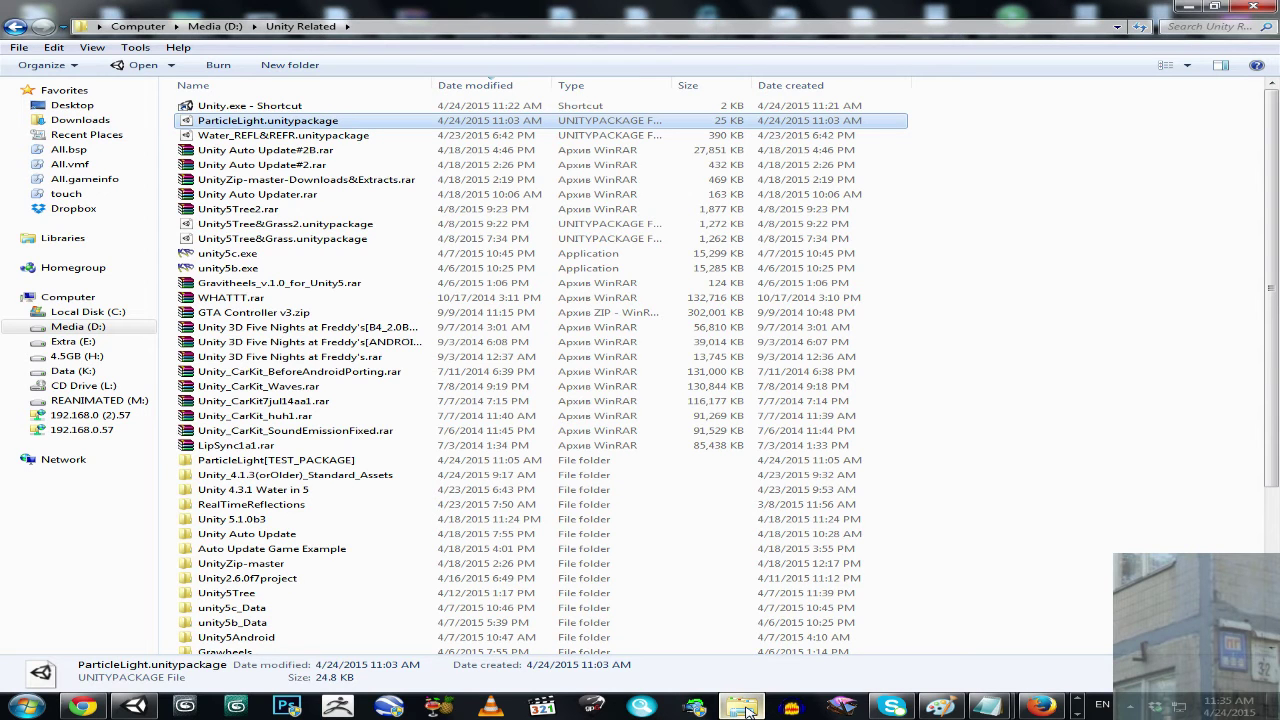
double_click(268, 122)
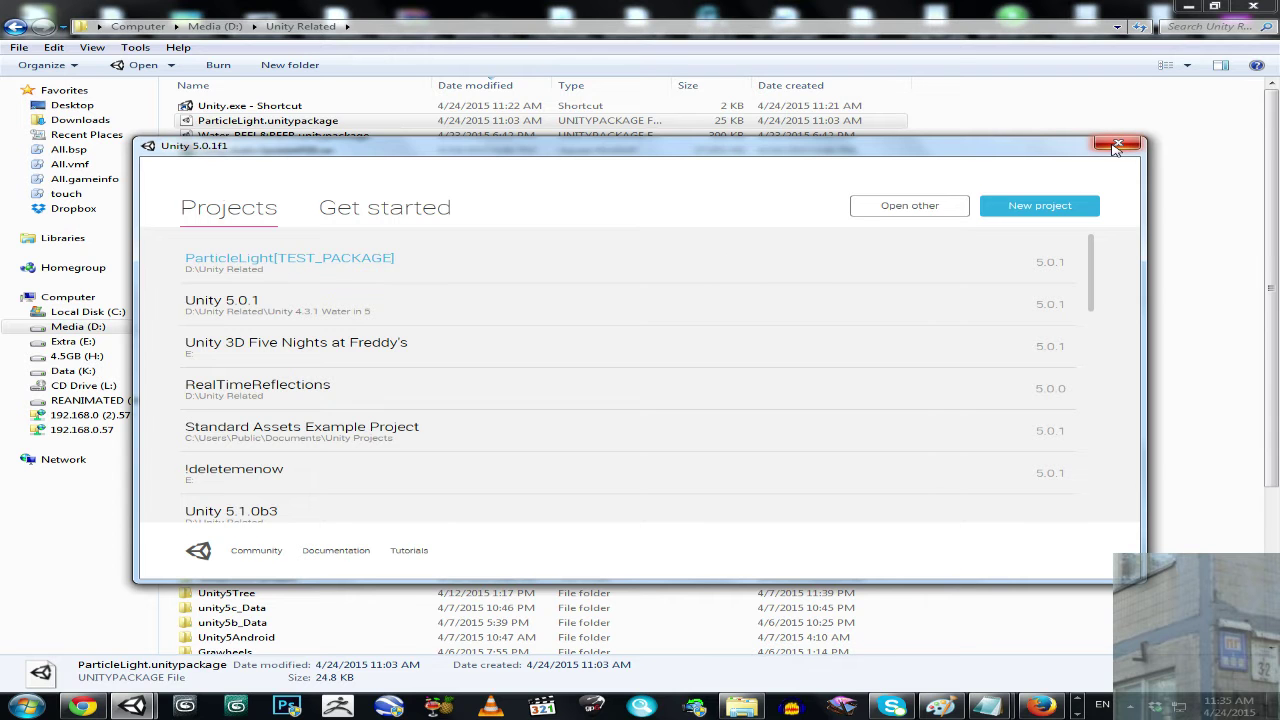
click(1117, 146)
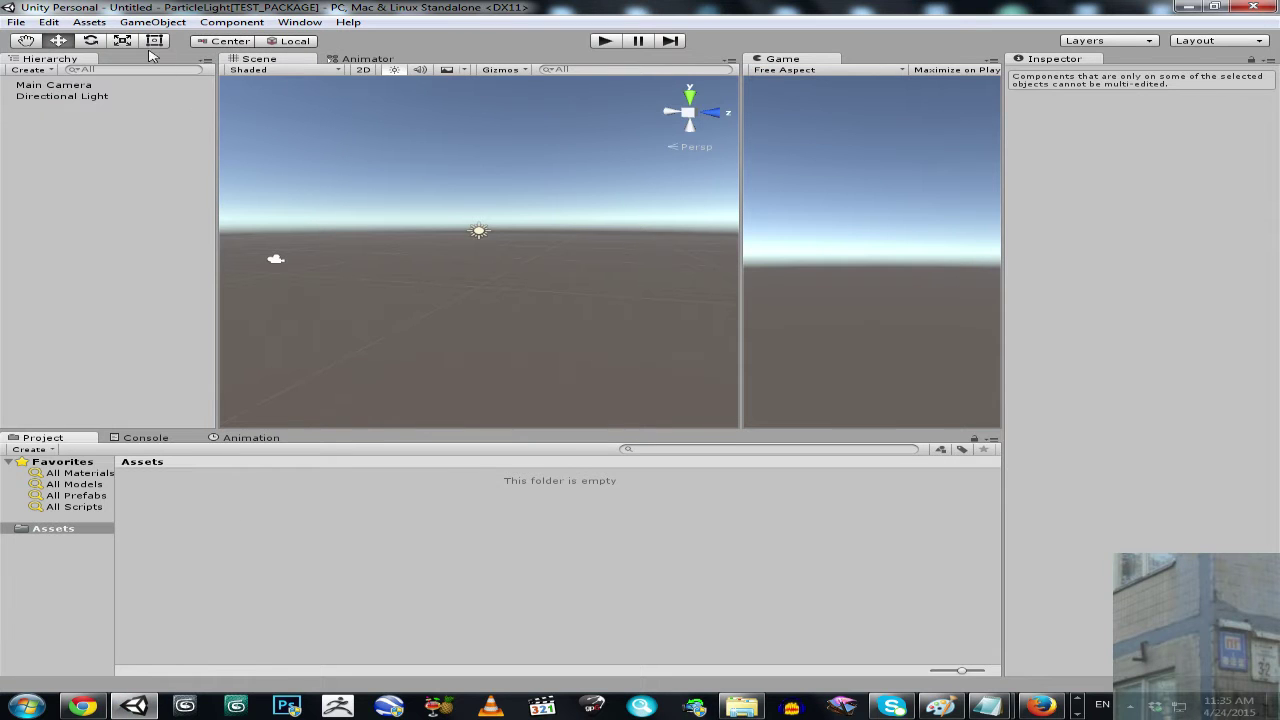
Try importing ParticleLight.unitypackage as a custom package in Unity, cancel the file selection and return to the Unity Related folder.
click(92, 22)
mouse_move(184, 122)
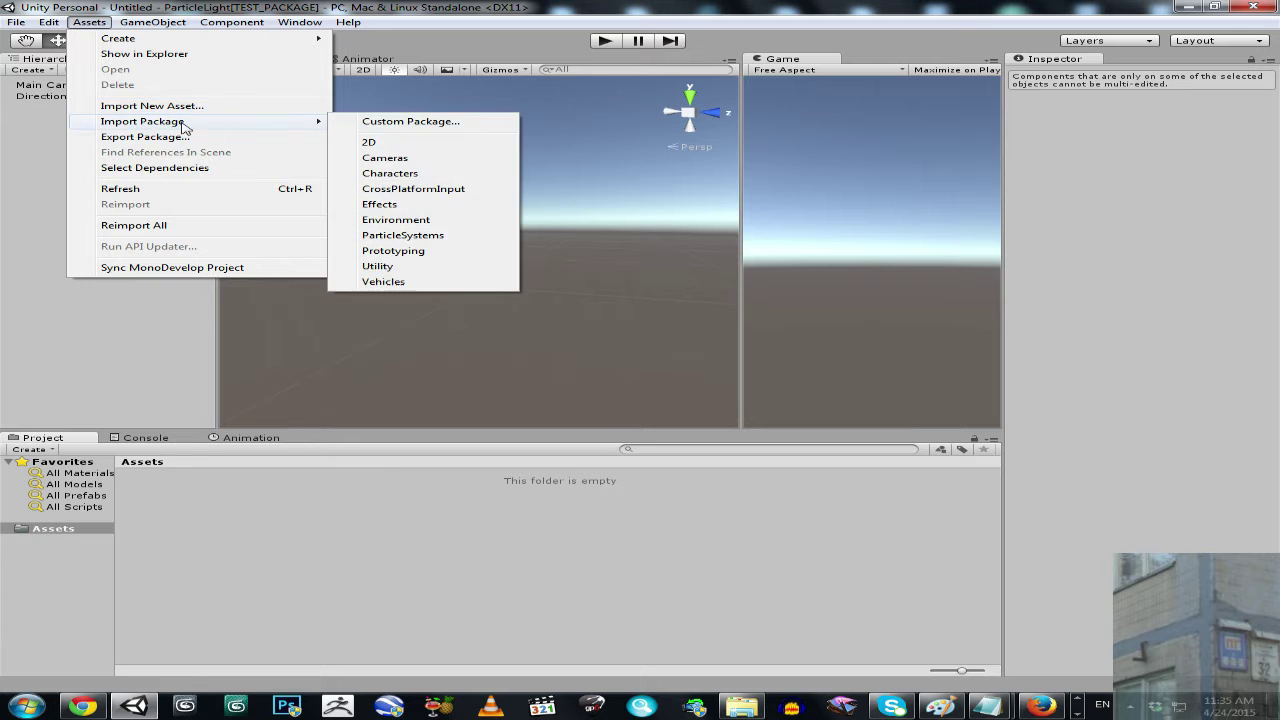
click(415, 124)
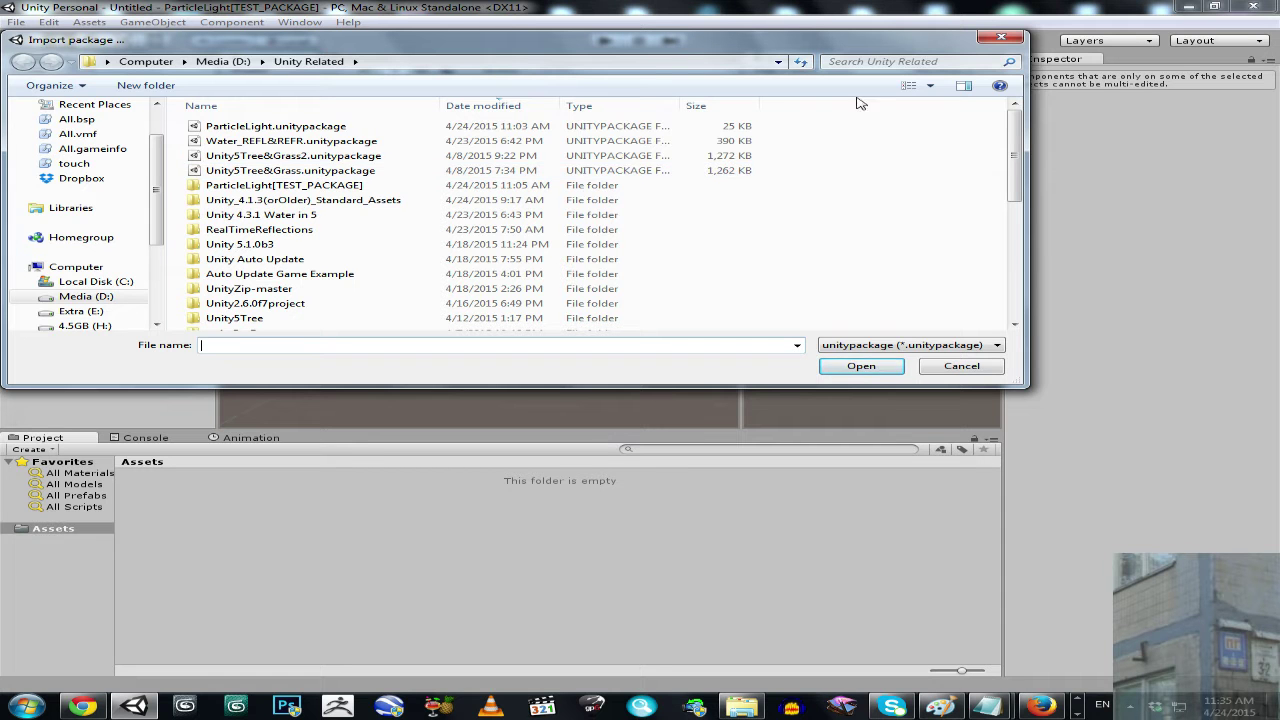
click(1000, 38)
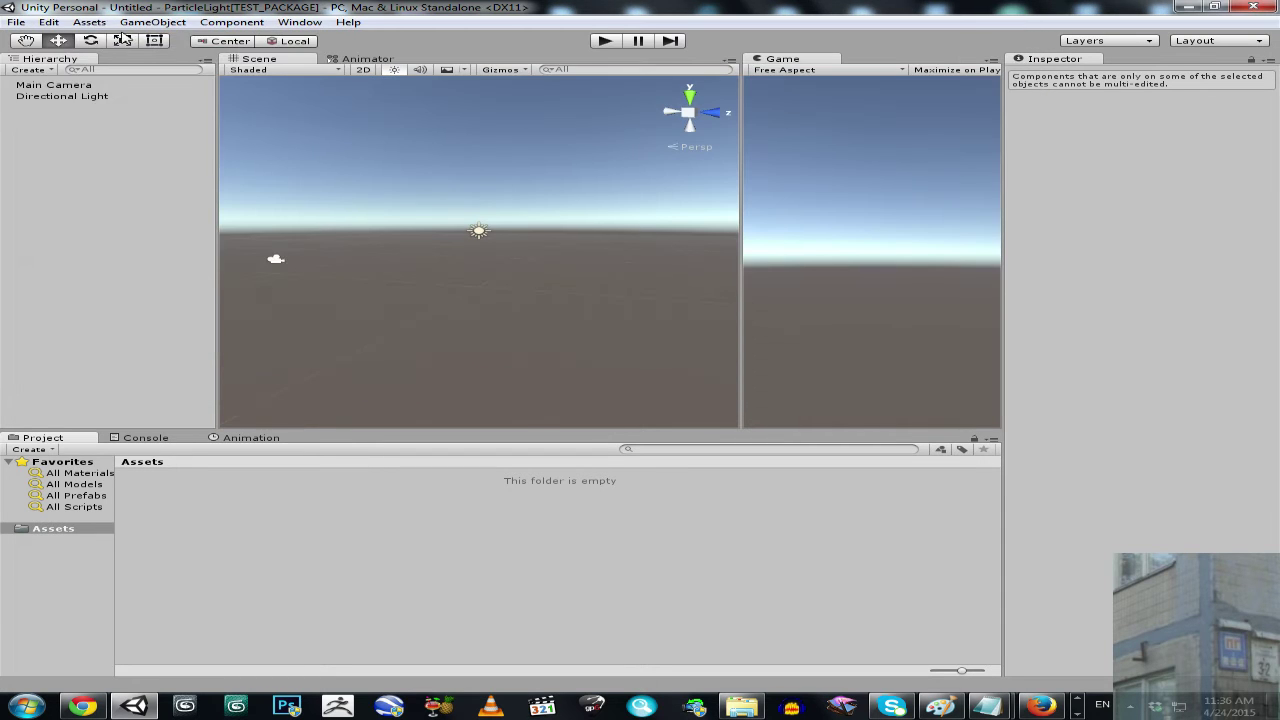
click(89, 22)
mouse_move(169, 124)
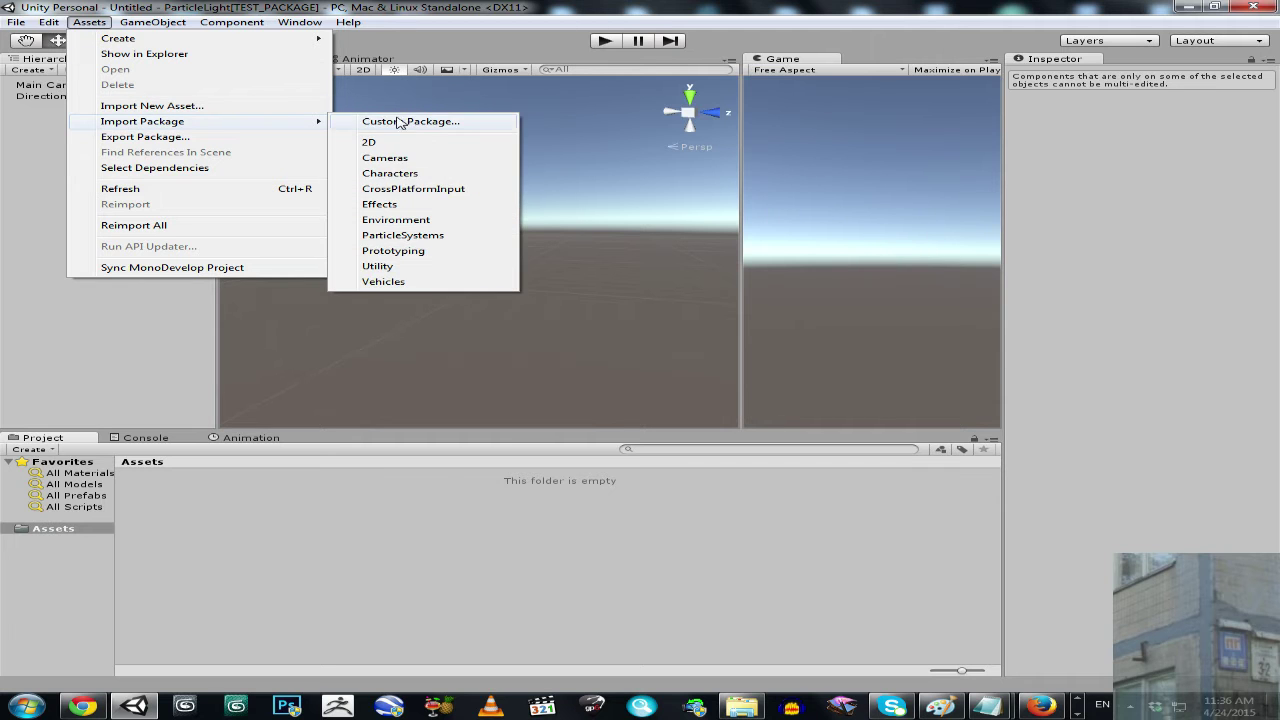
click(410, 121)
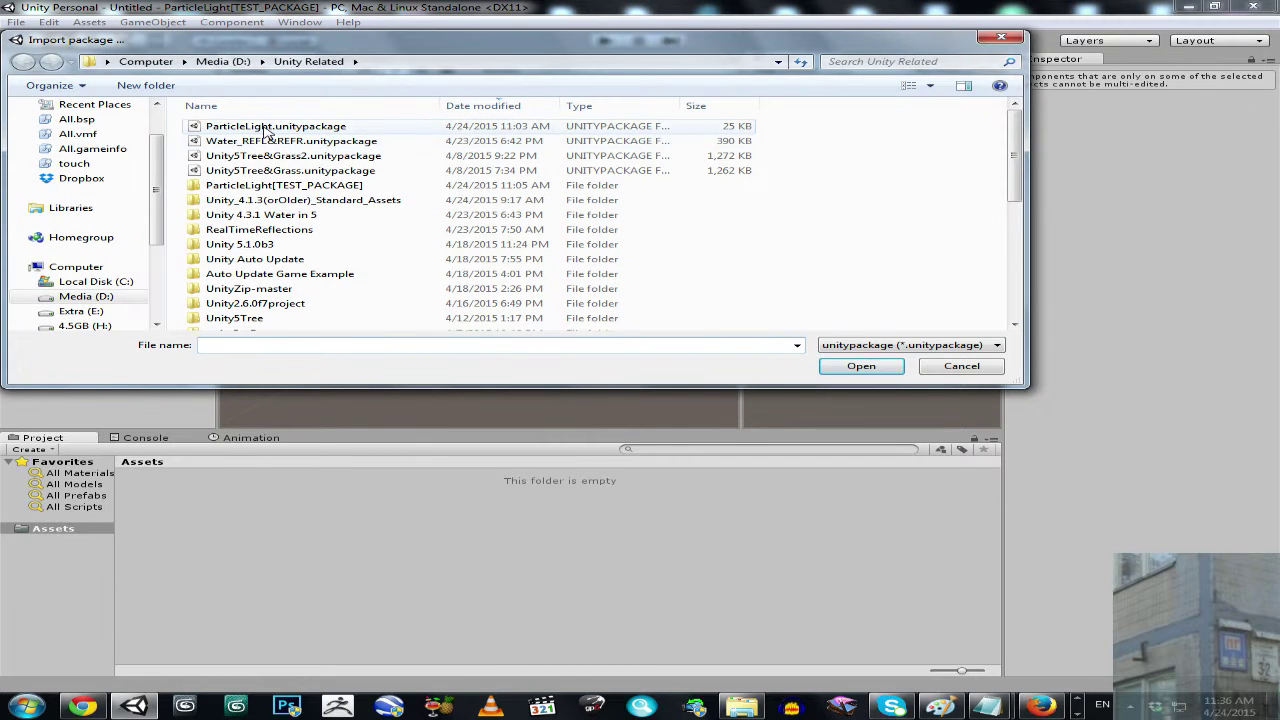
click(265, 128)
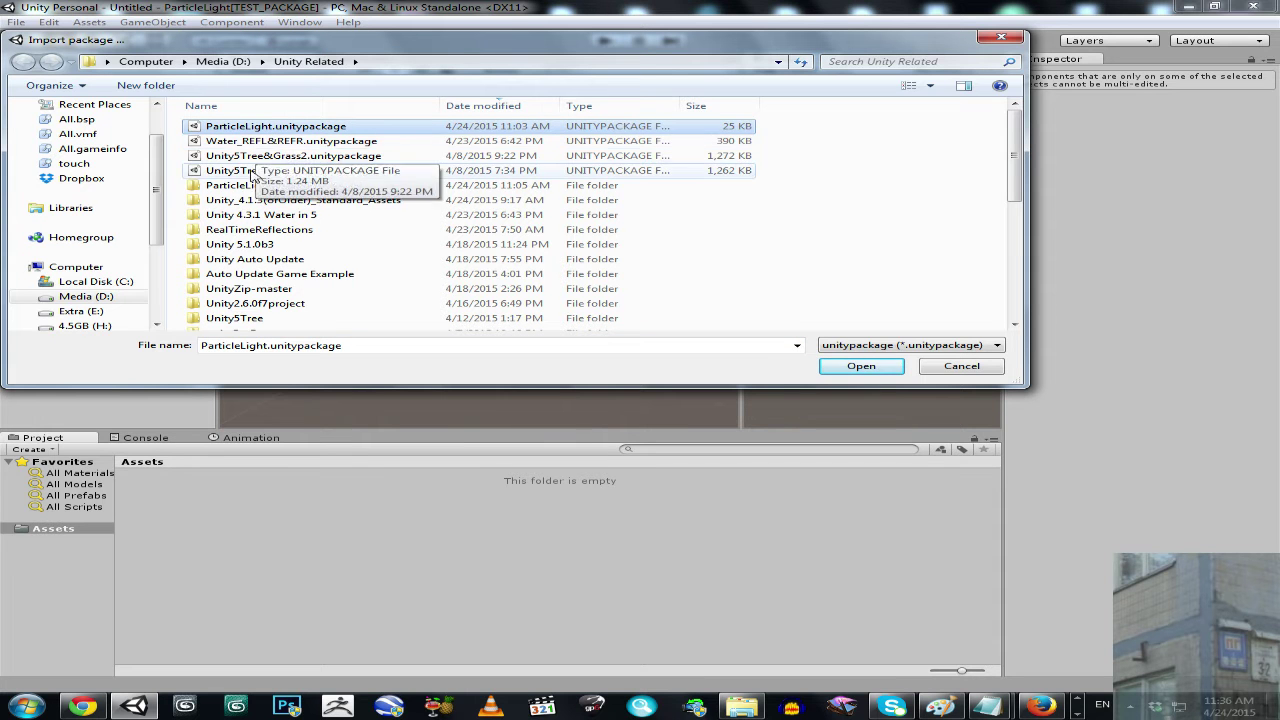
click(995, 44)
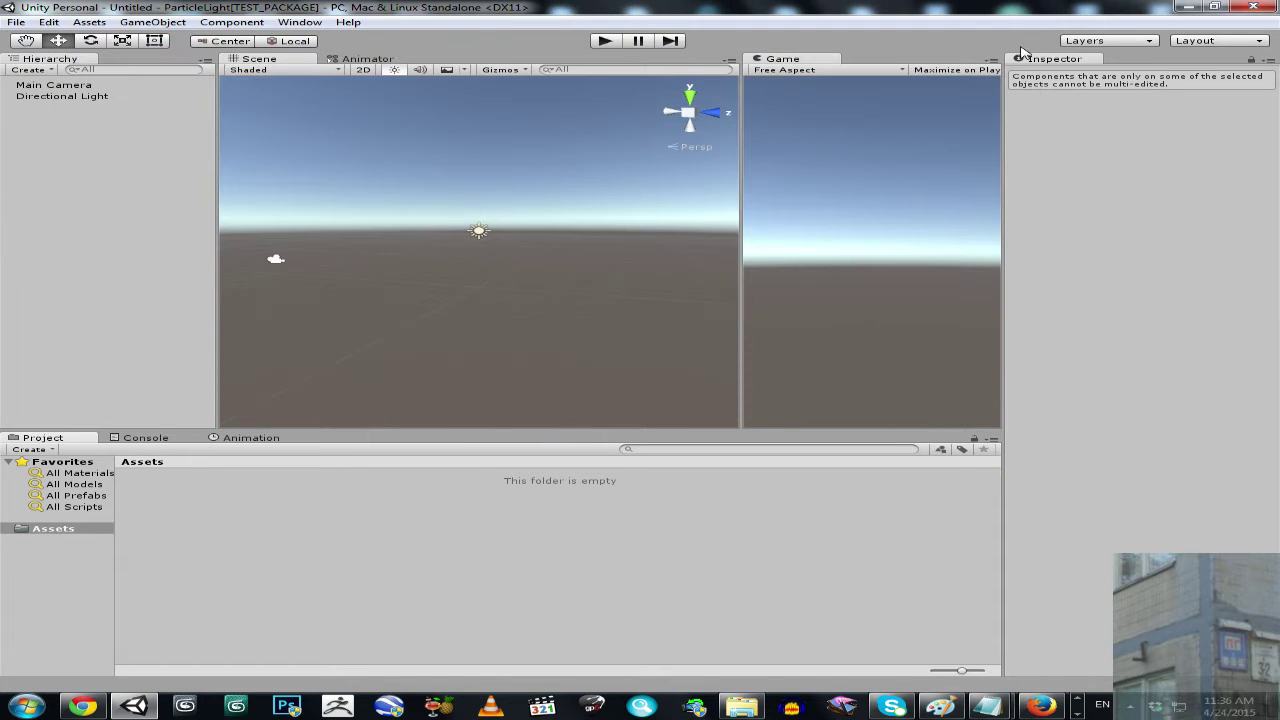
click(1189, 8)
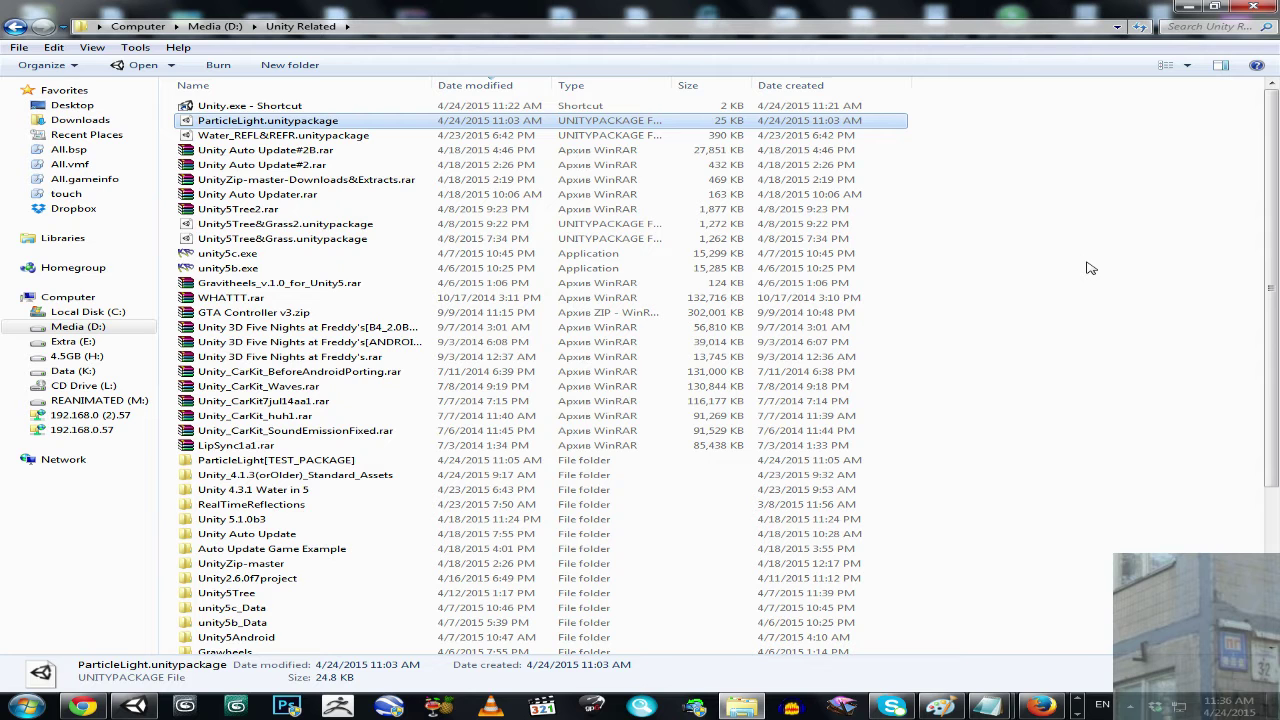
Look at the FileTypesMan download page in the browser and switch to the FileTypesMan program.
click(83, 706)
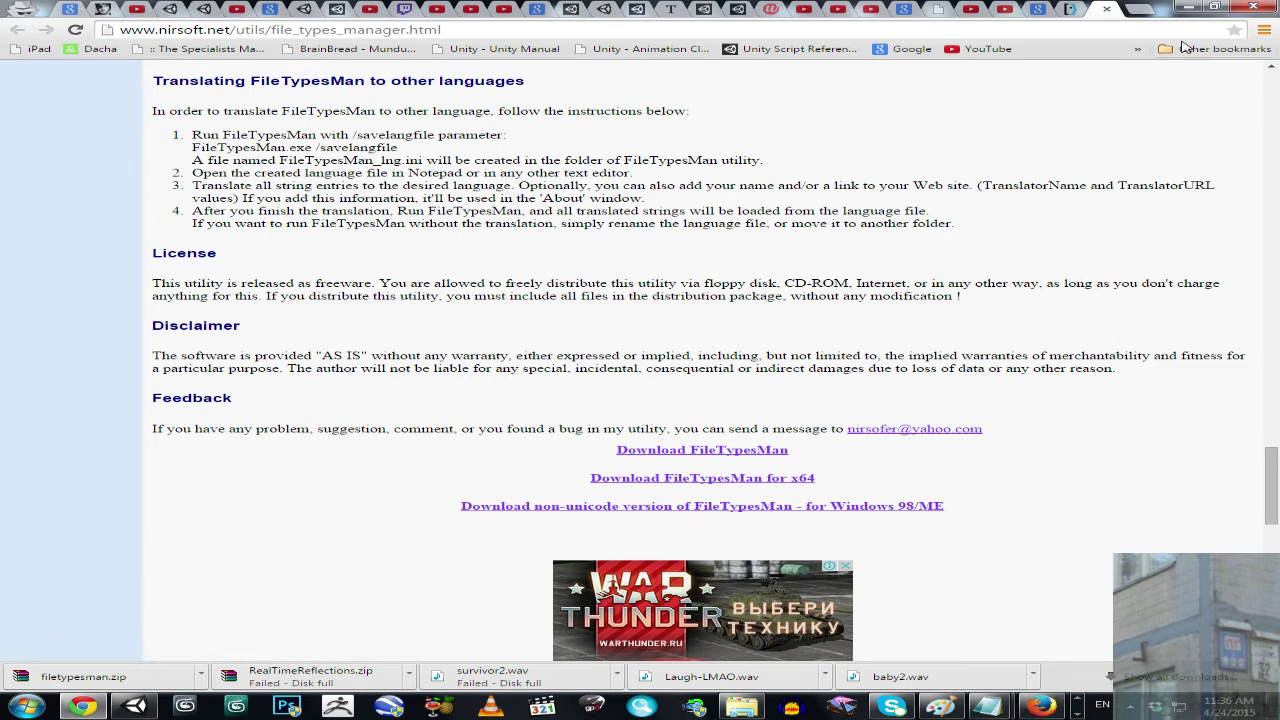
click(1187, 7)
click(1045, 705)
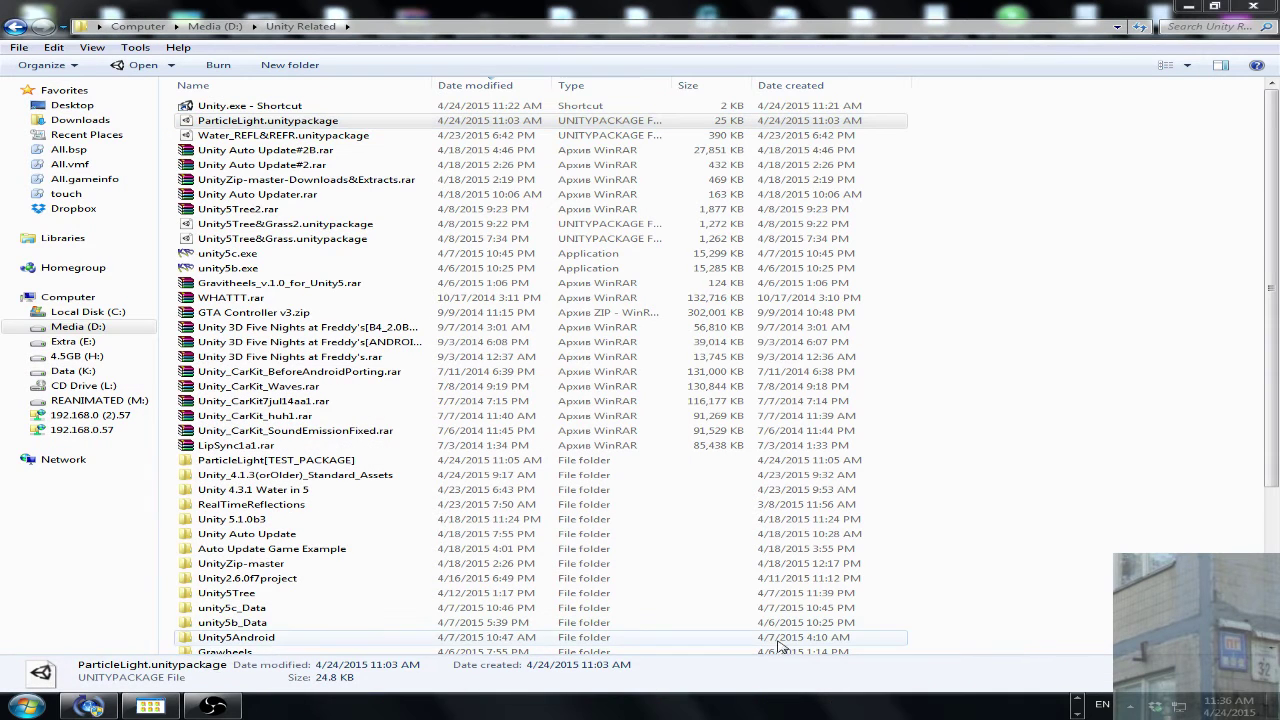
click(148, 707)
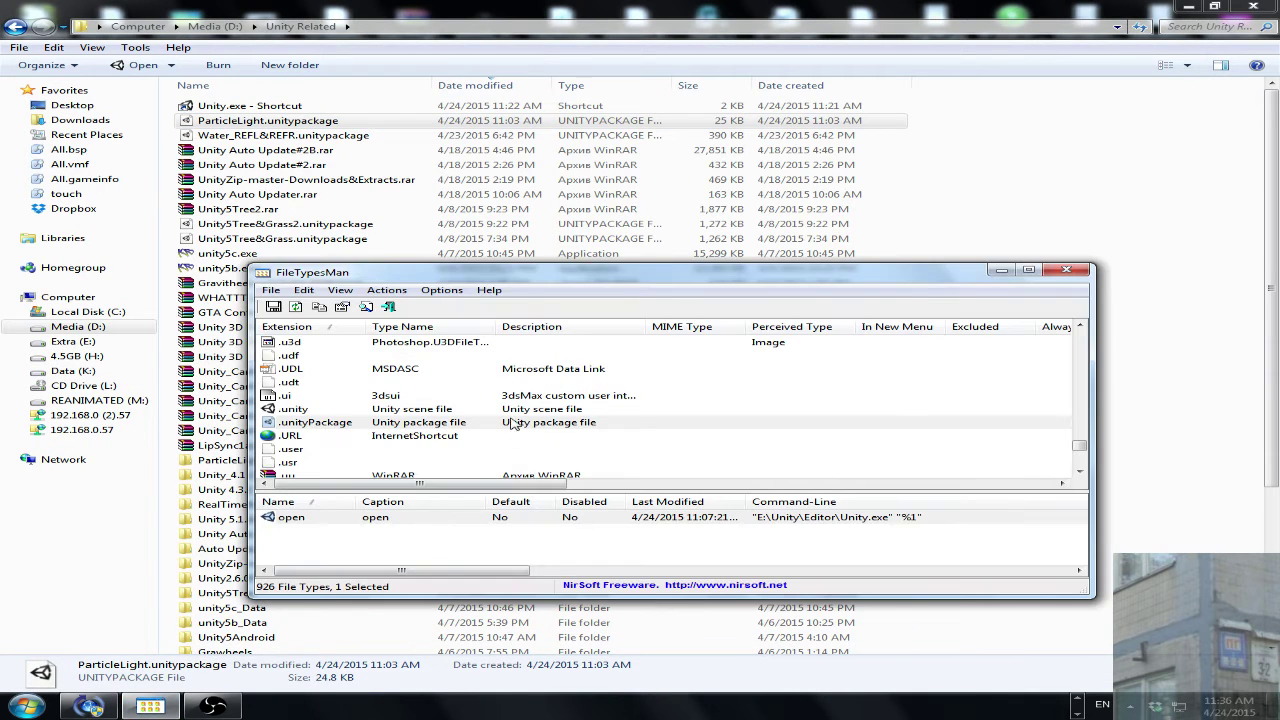
Edit the .unityPackage open action: set its command line to "E:\Unity\Editor\Unity.exe" -openfile "%1" and make it the default action.
click(338, 428)
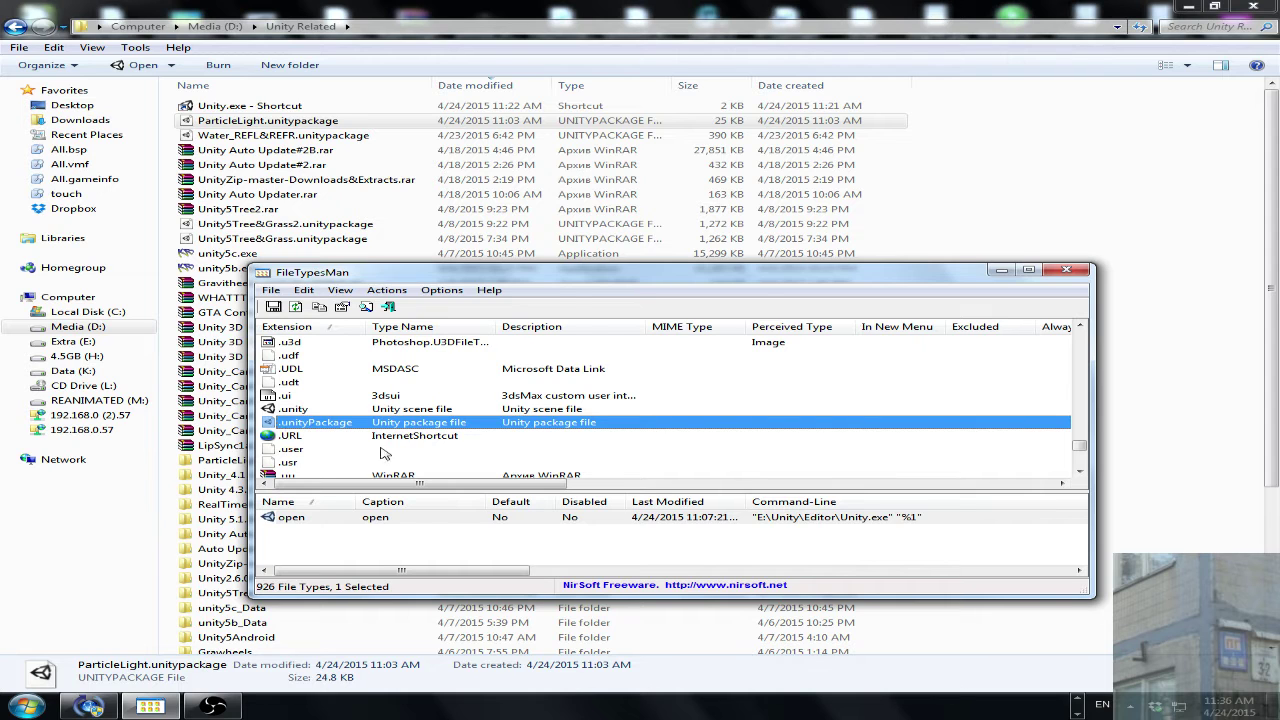
click(407, 520)
right_click(413, 520)
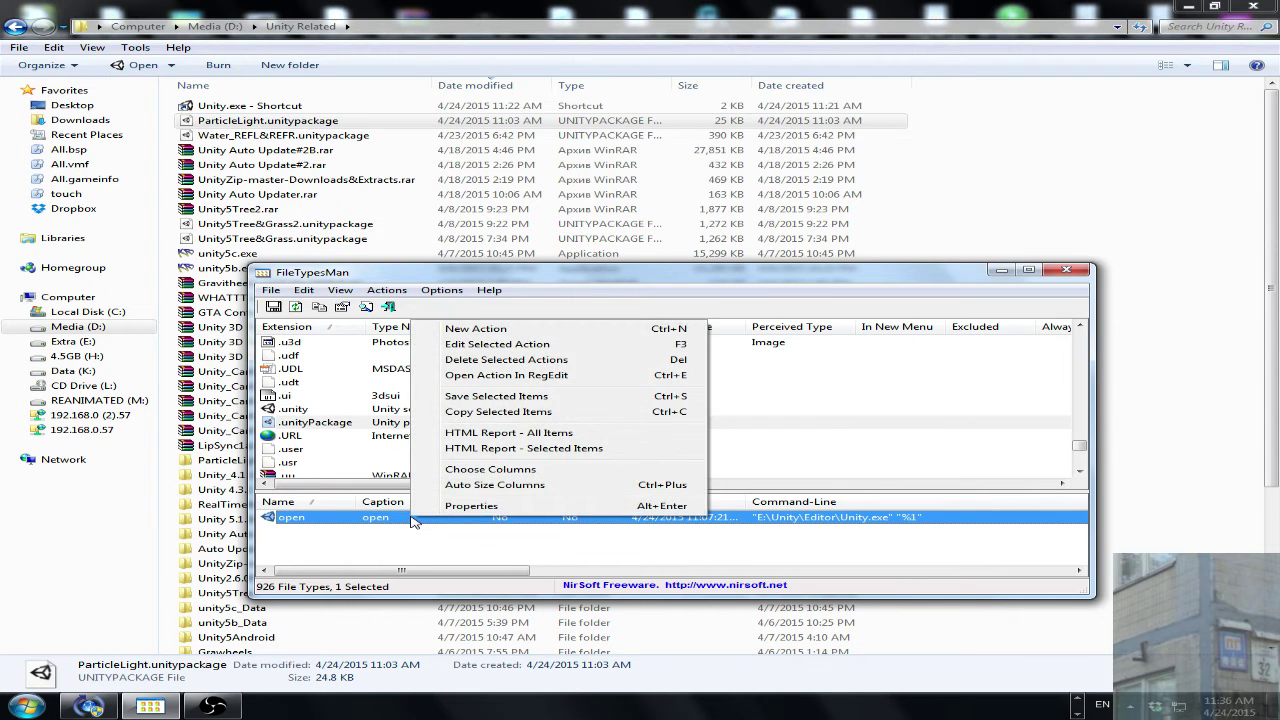
click(562, 345)
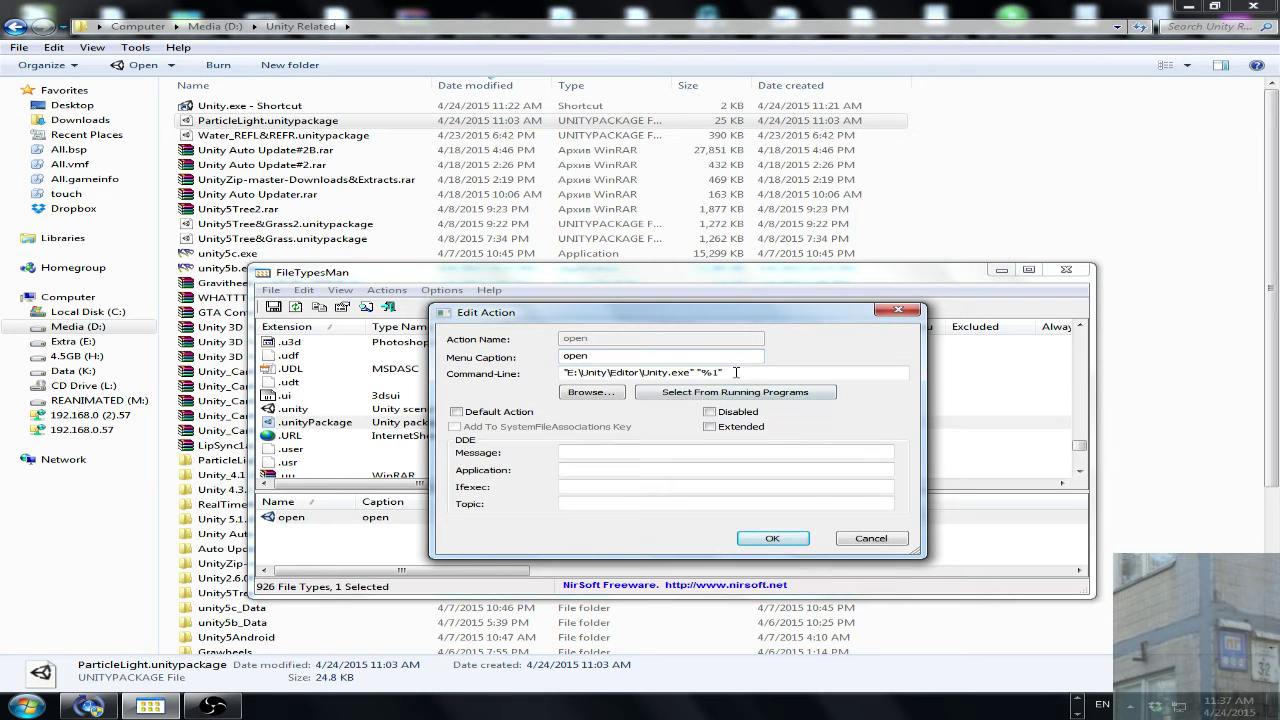
drag(736, 373, 560, 372)
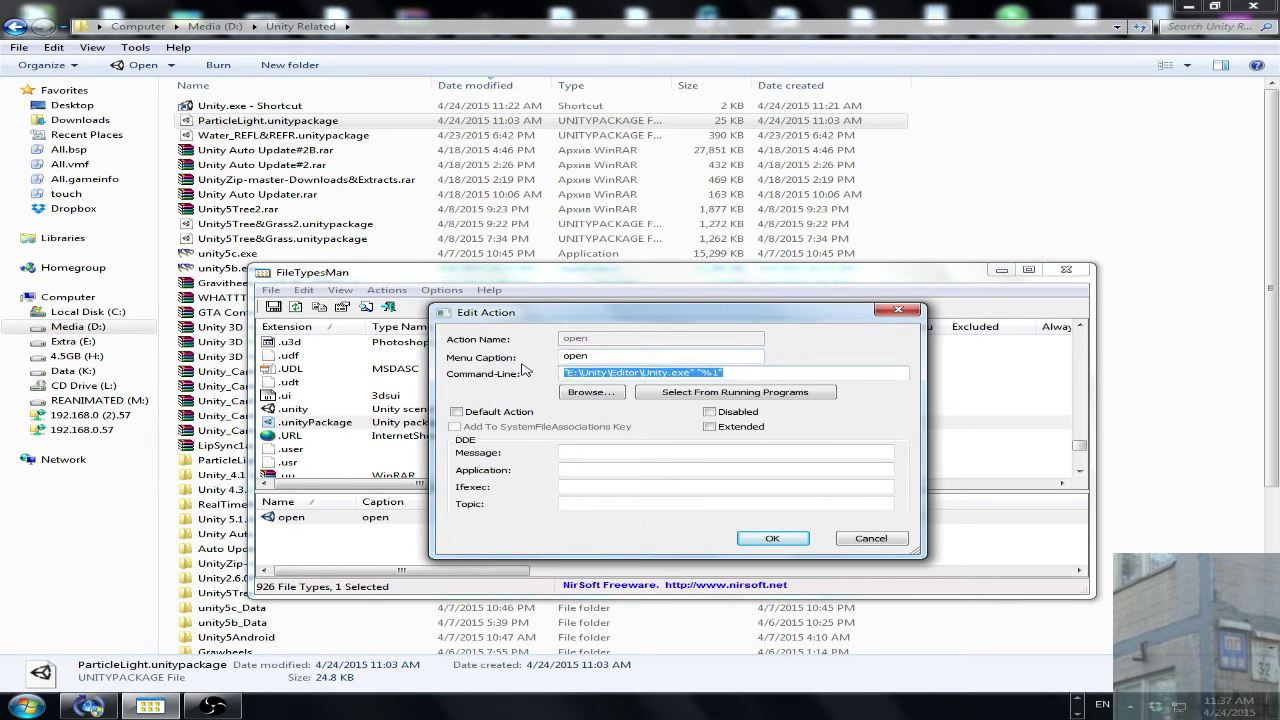
text("E:\Unity\Editor\Unity.exe" -openfile "%1")
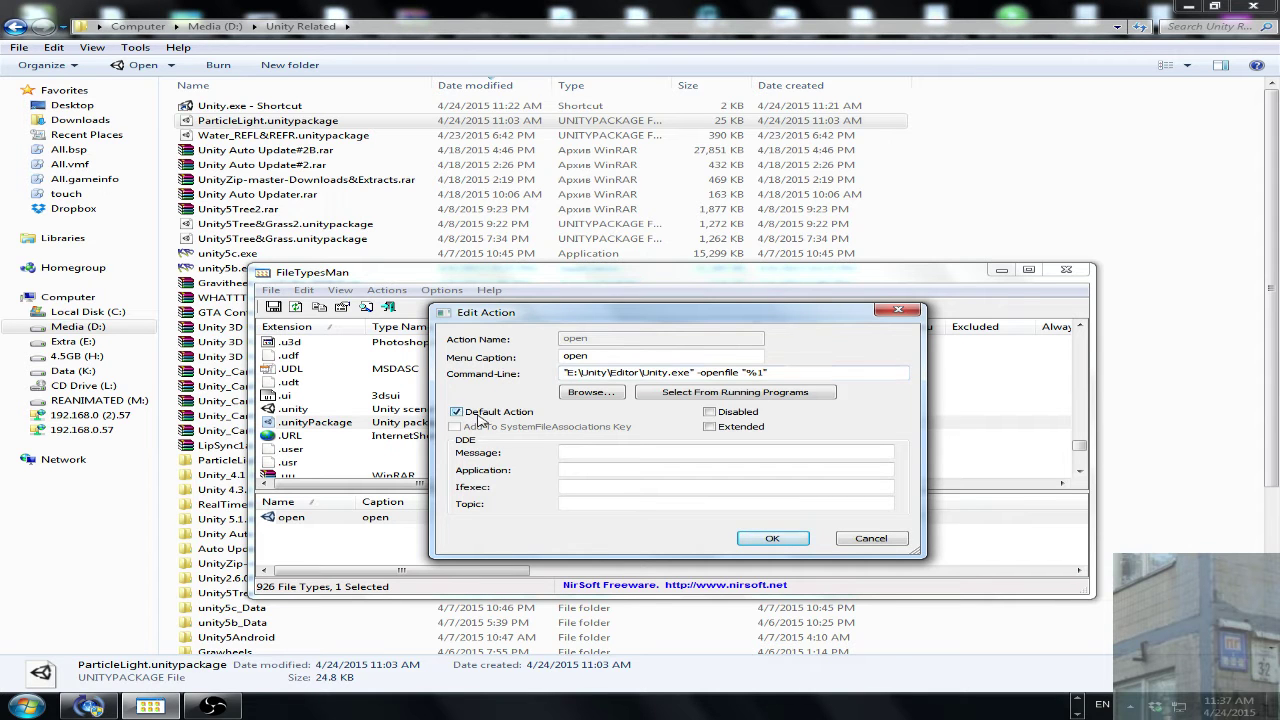
click(775, 540)
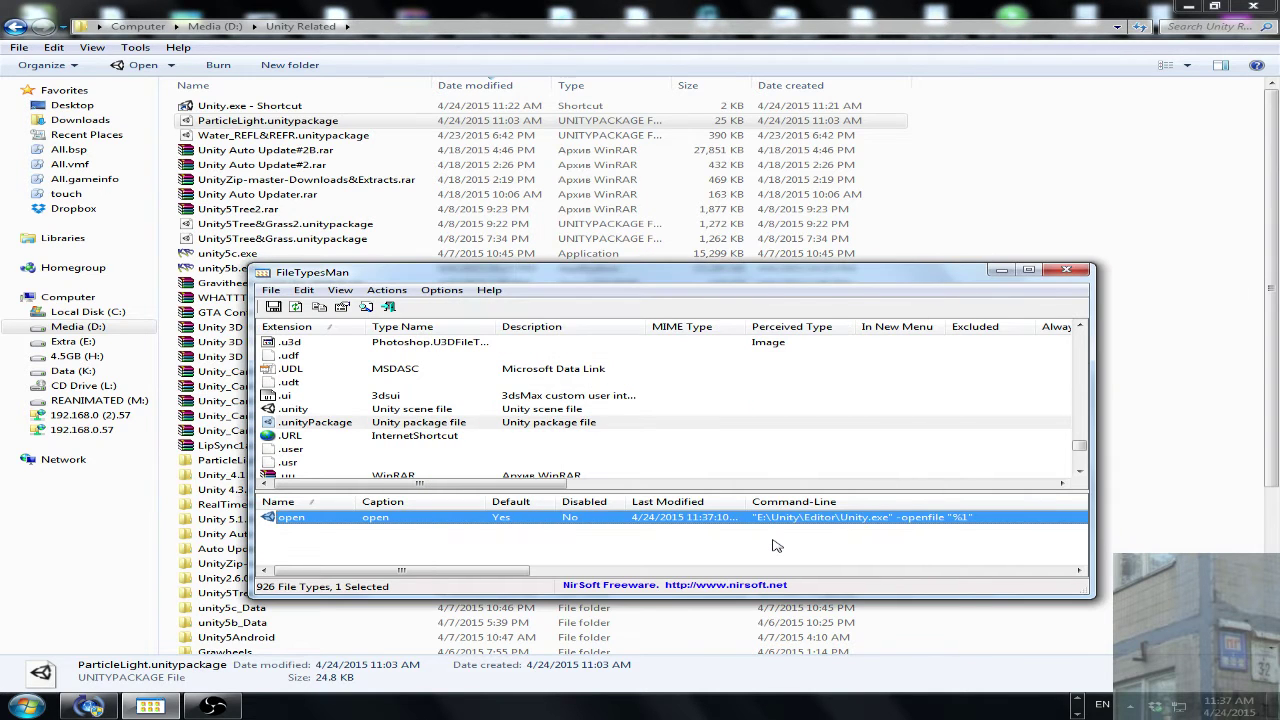
click(271, 291)
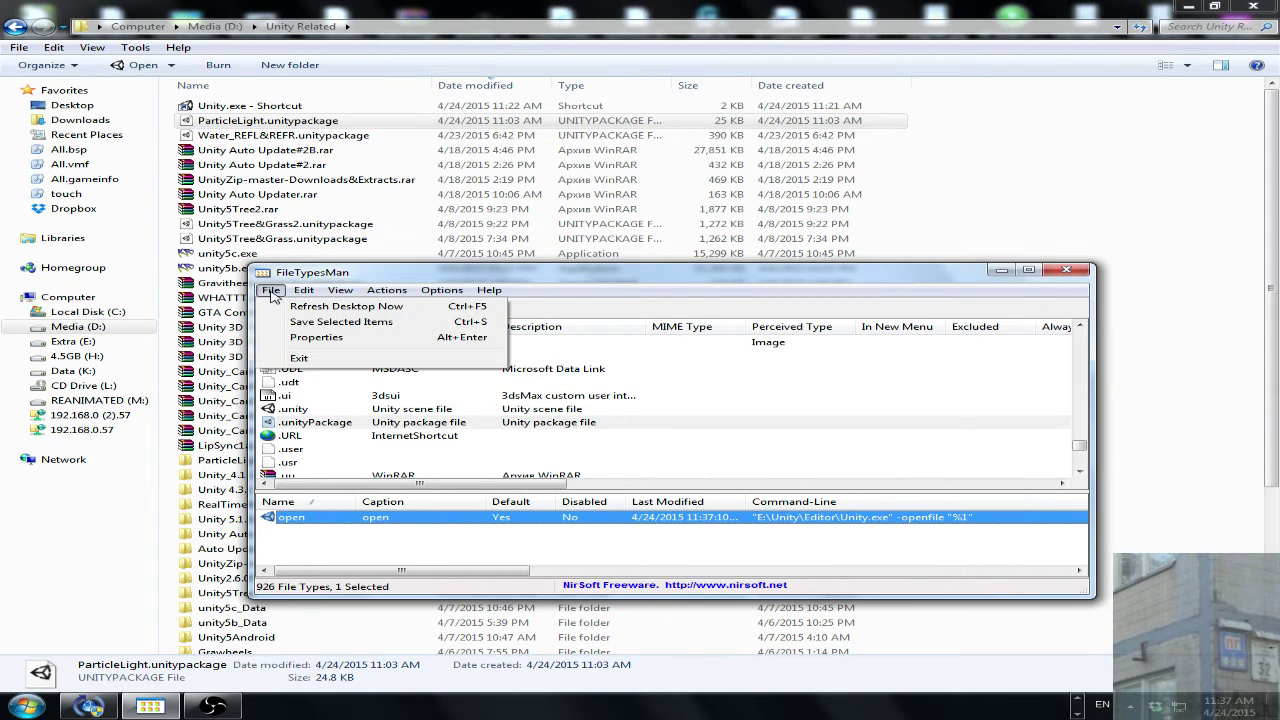
mouse_move(340, 289)
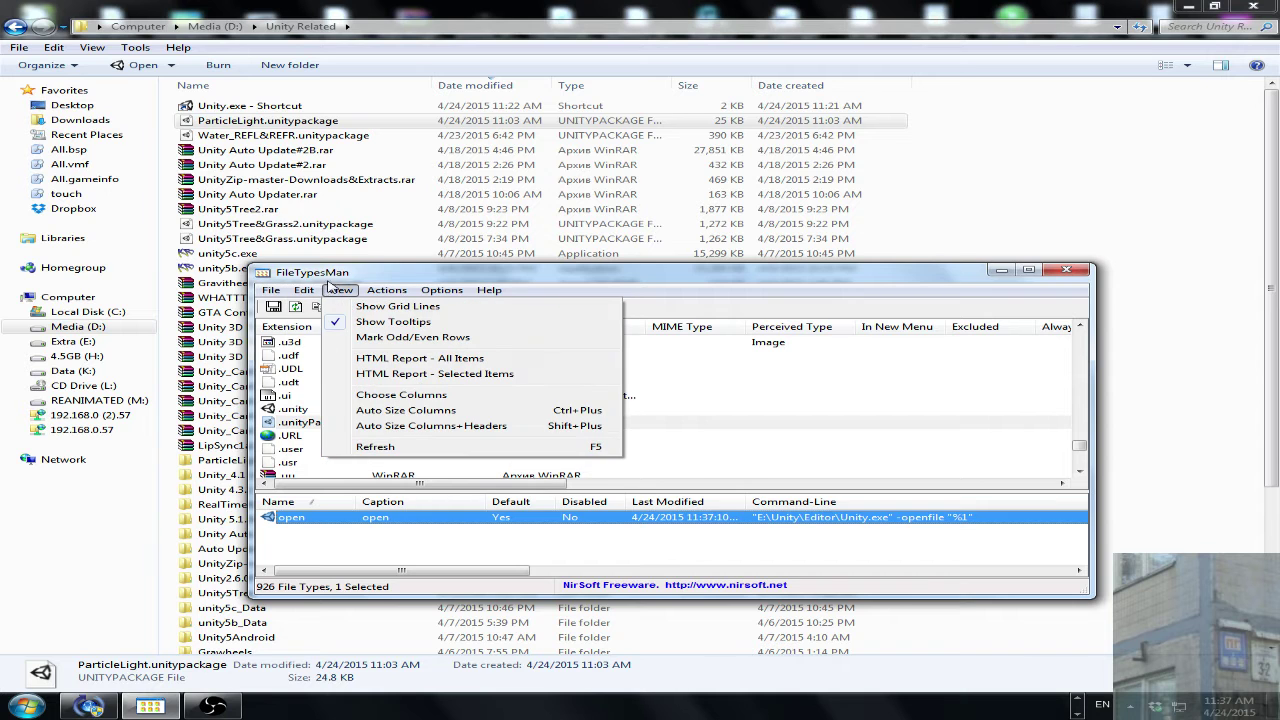
click(424, 276)
Test the edited association by opening ParticleLight.unitypackage from the folder, dismiss the import window, and minimize Unity.
click(290, 164)
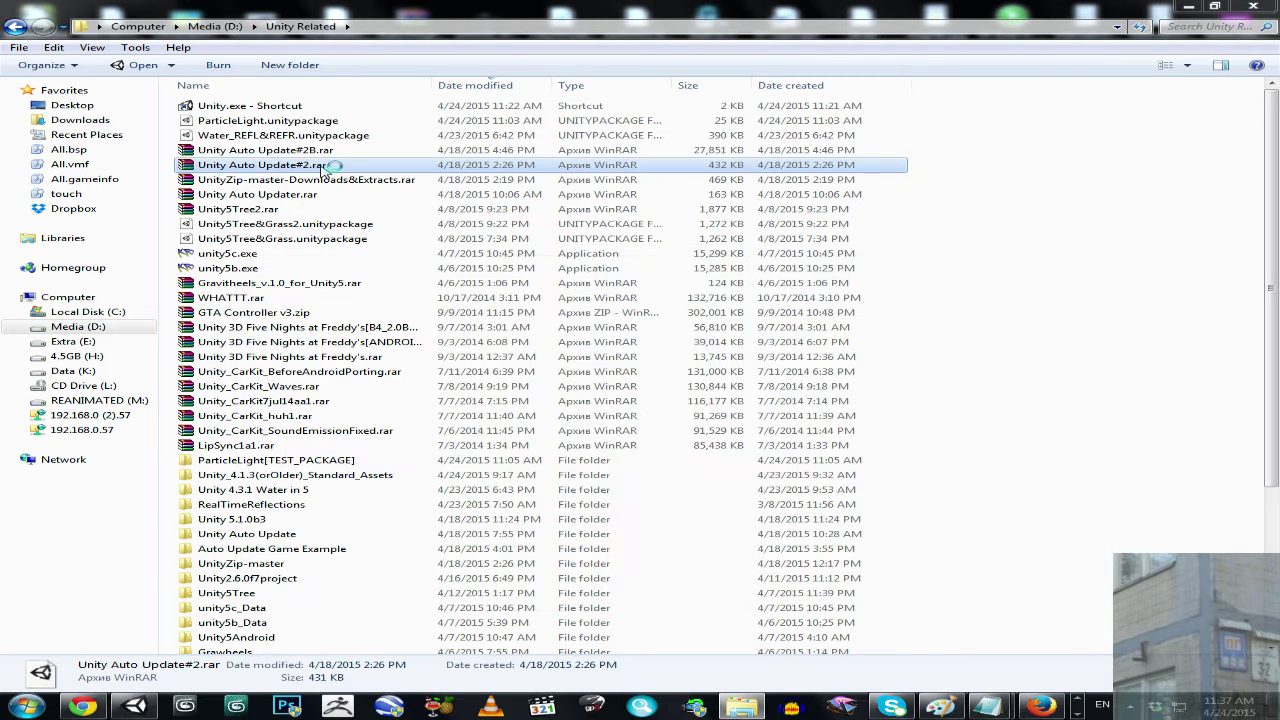
double_click(262, 121)
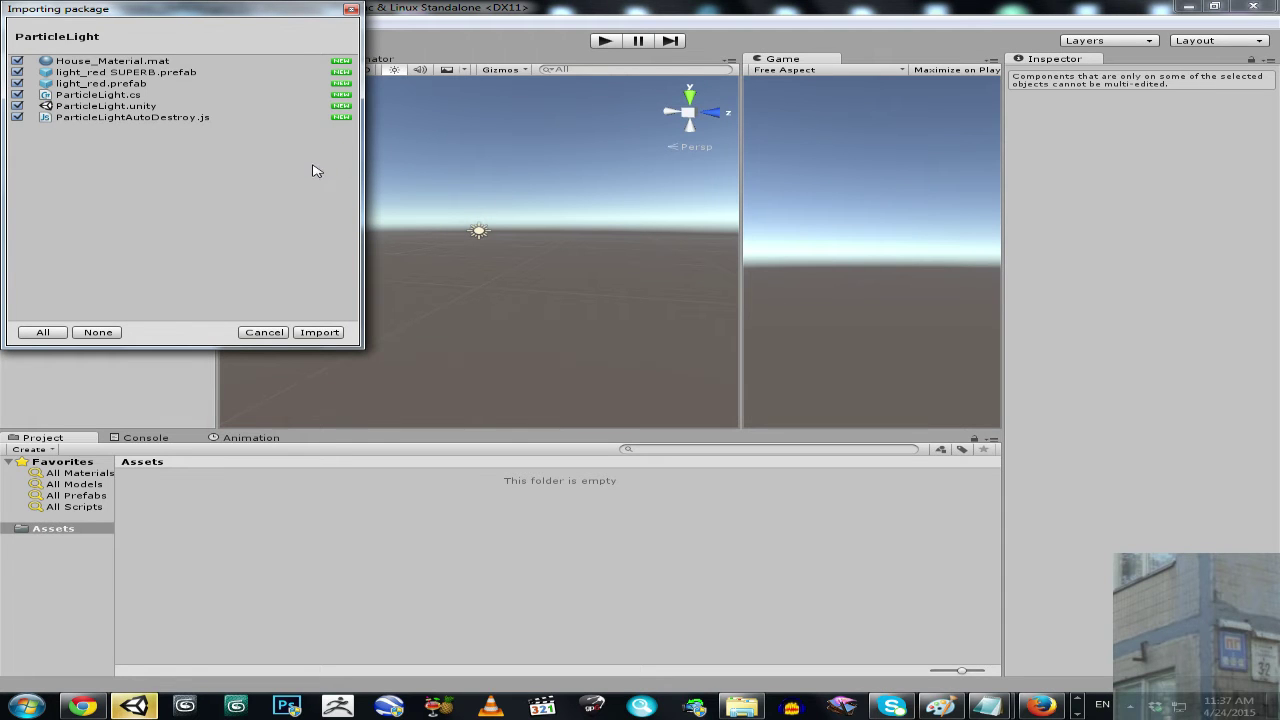
click(350, 9)
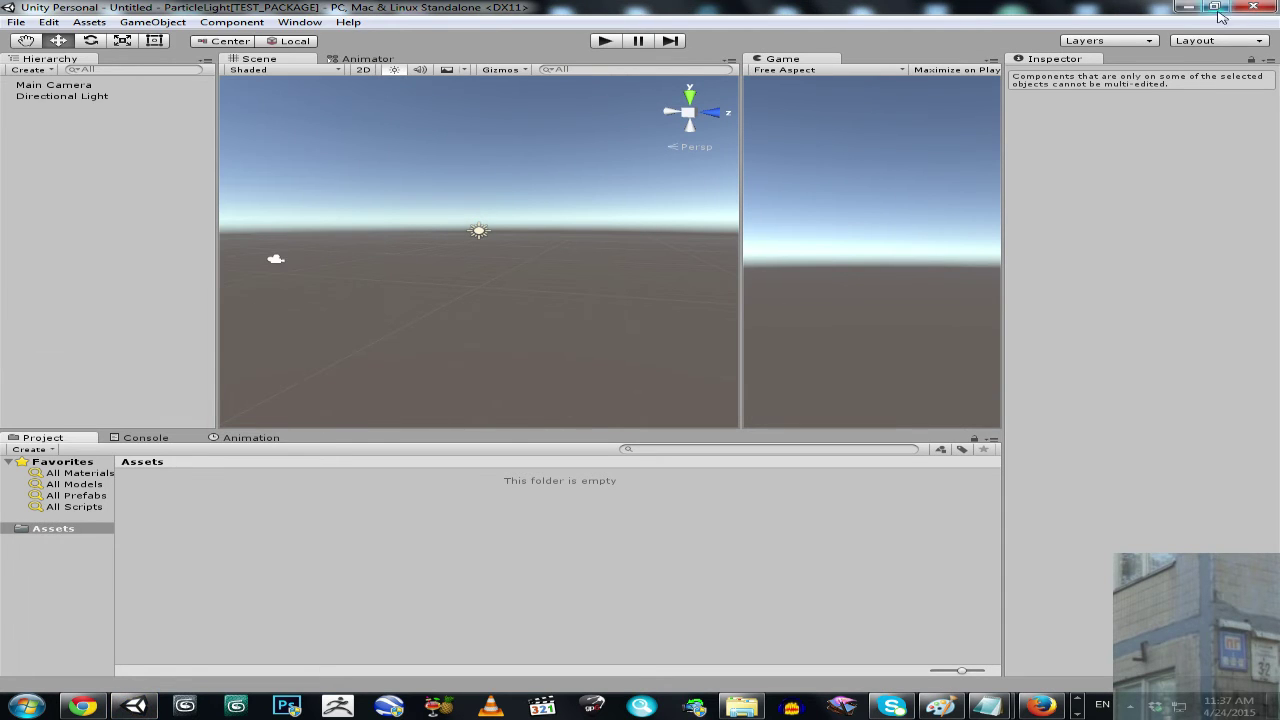
click(1188, 7)
Examine the General, Security, Details and Previous Versions properties of ParticleLight.unitypackage.
click(225, 138)
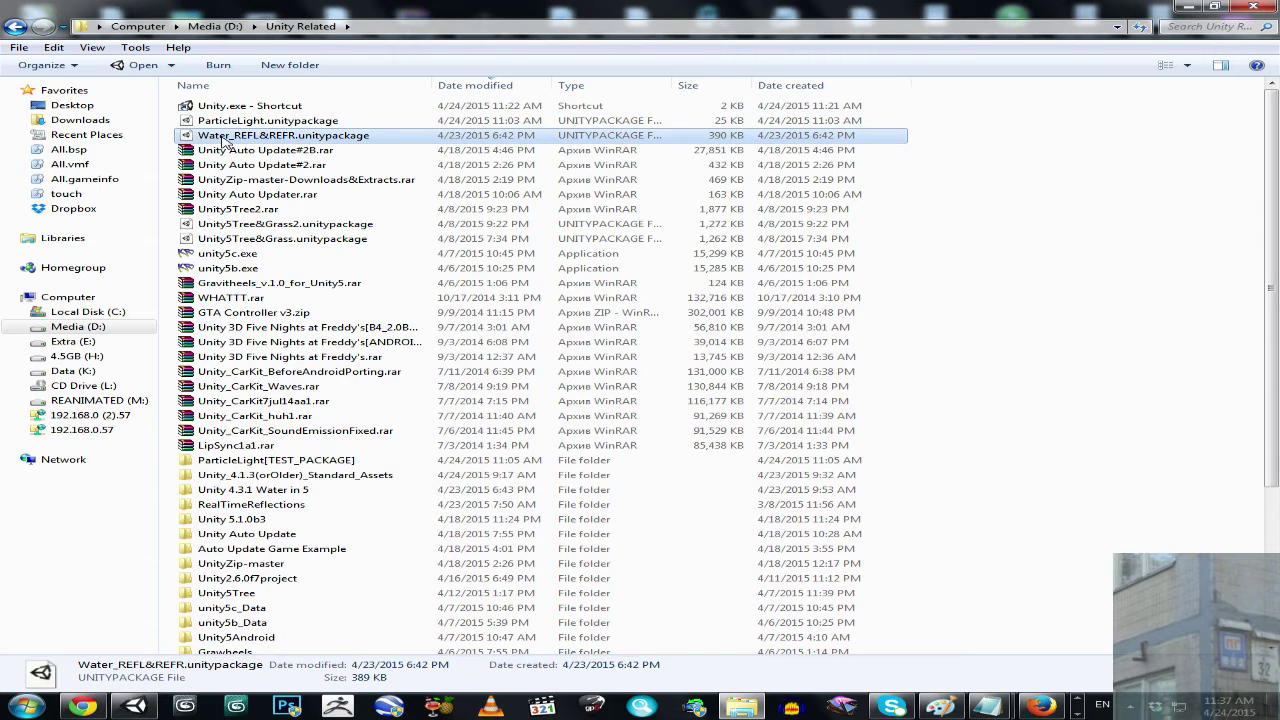
click(223, 122)
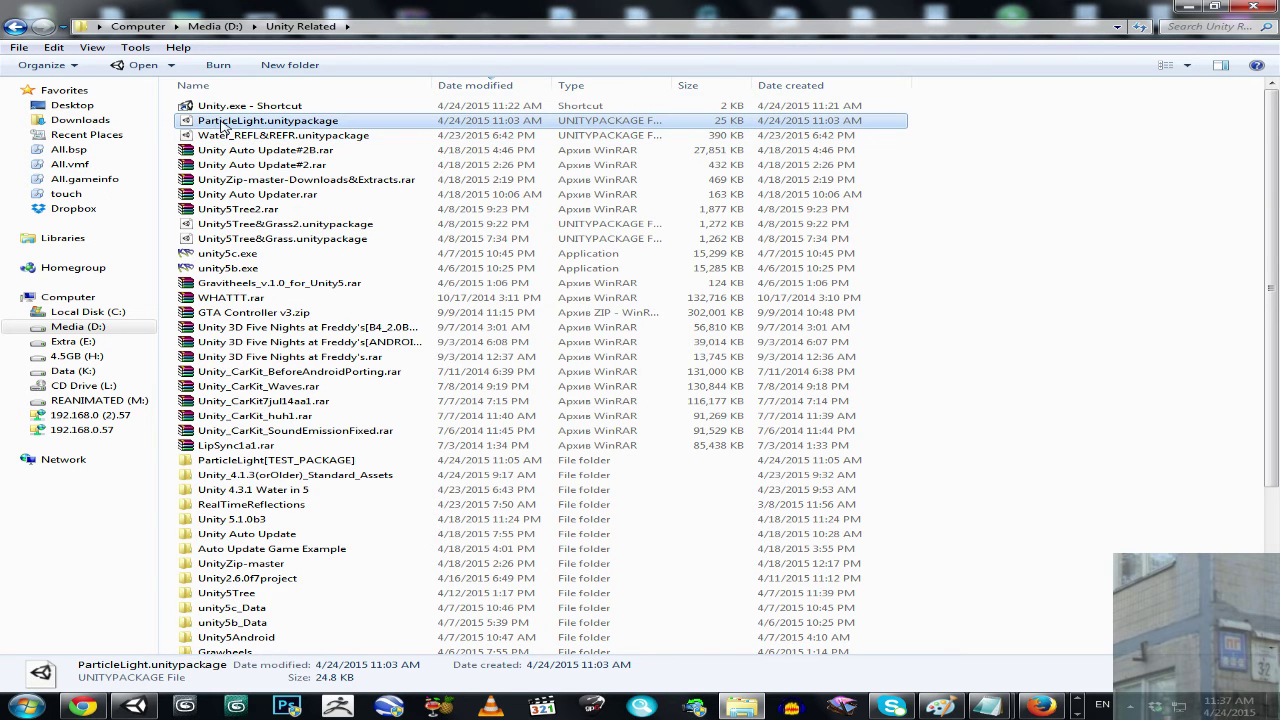
right_click(223, 122)
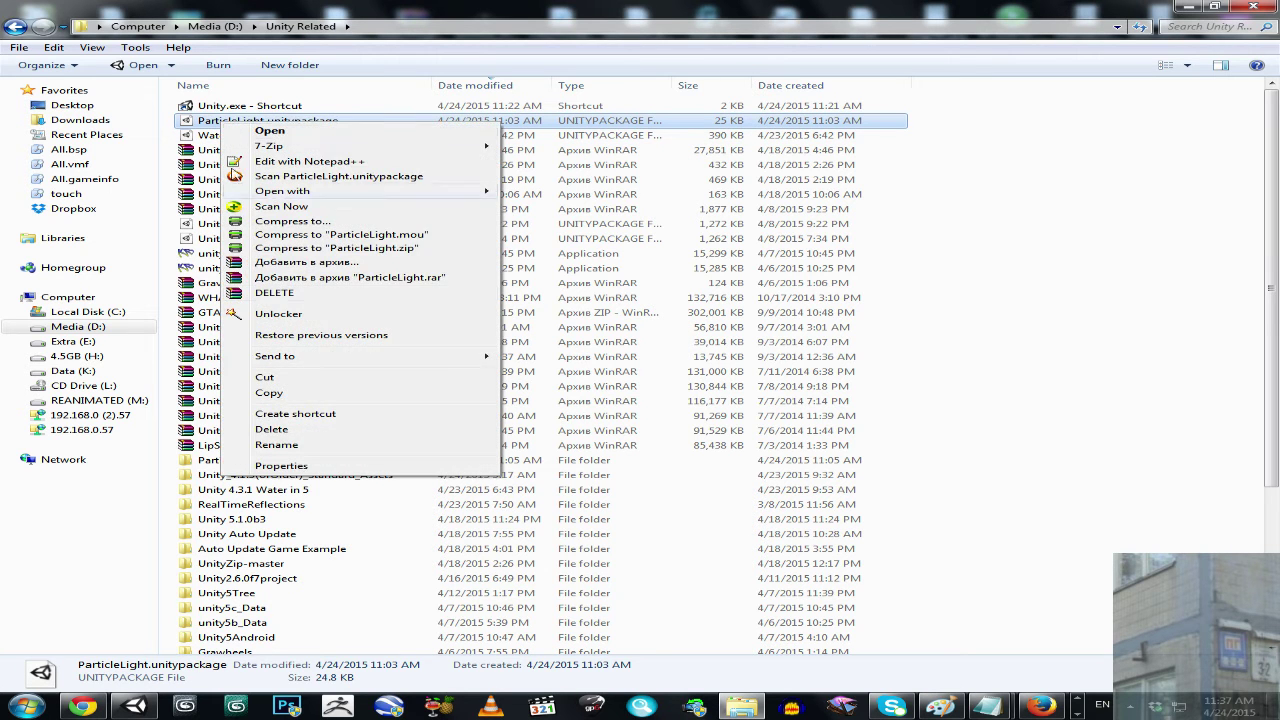
click(284, 466)
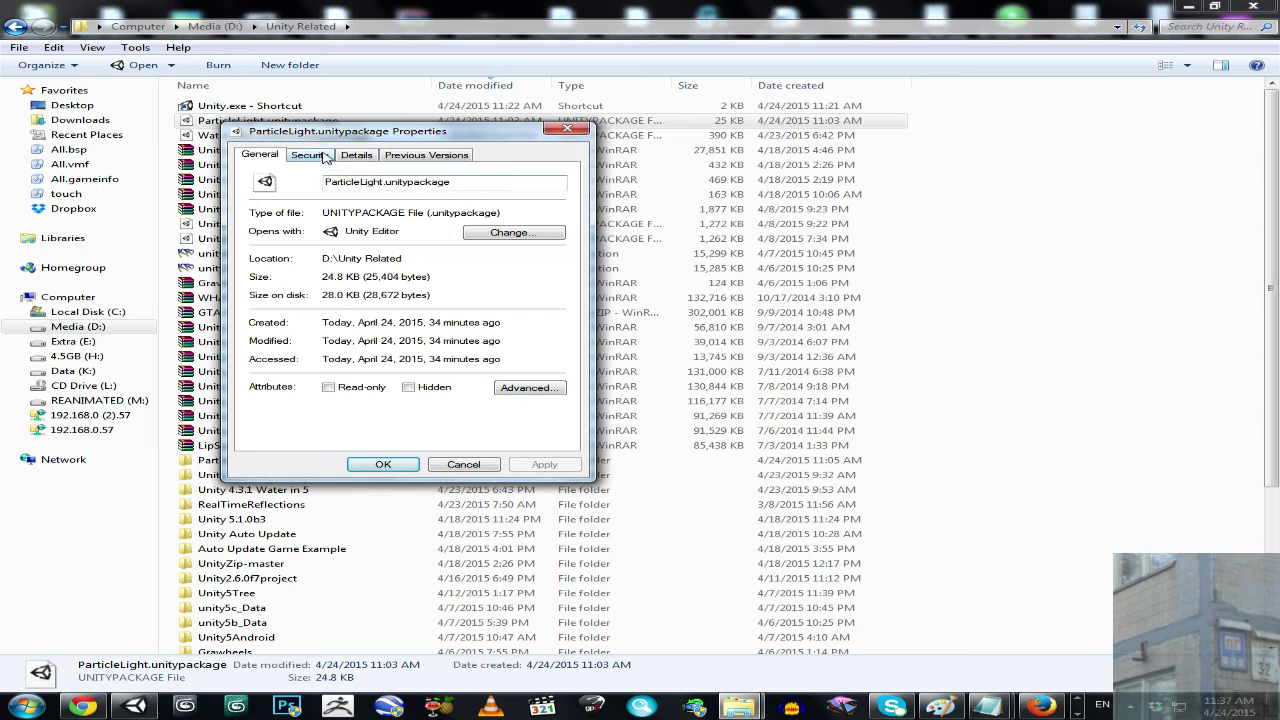
drag(400, 131, 661, 209)
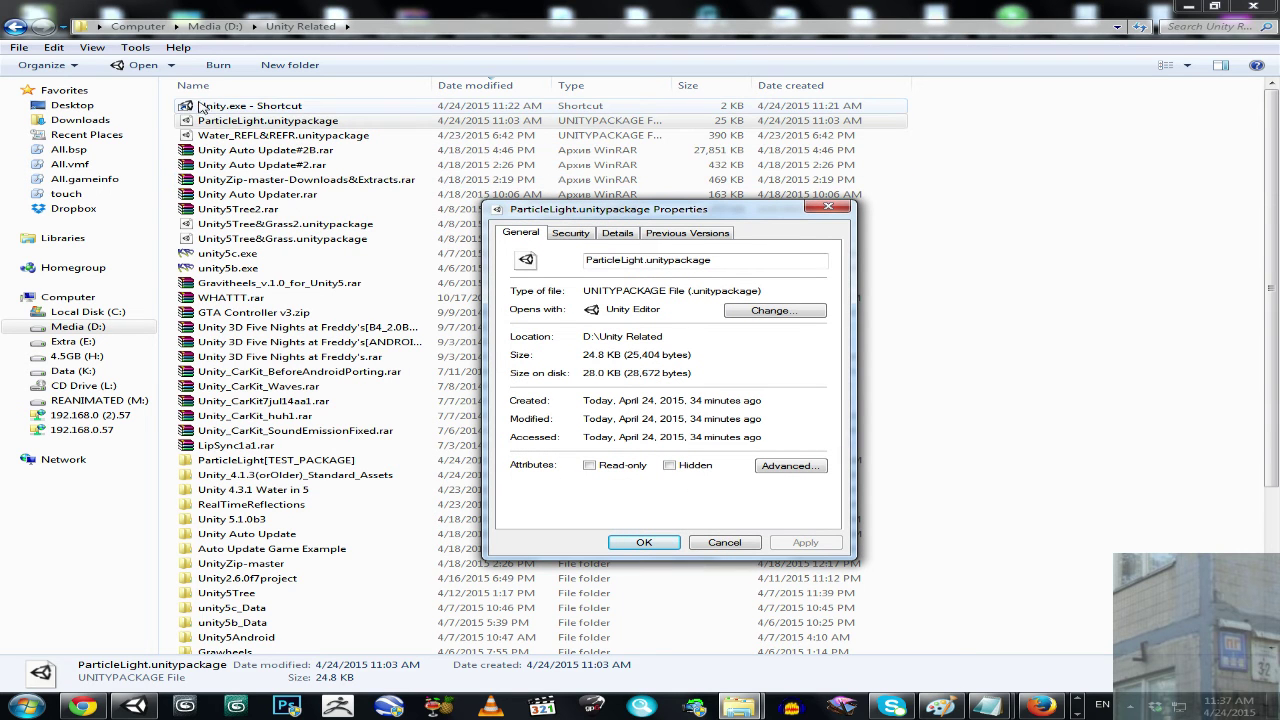
click(570, 233)
click(535, 233)
click(573, 235)
click(617, 233)
click(668, 233)
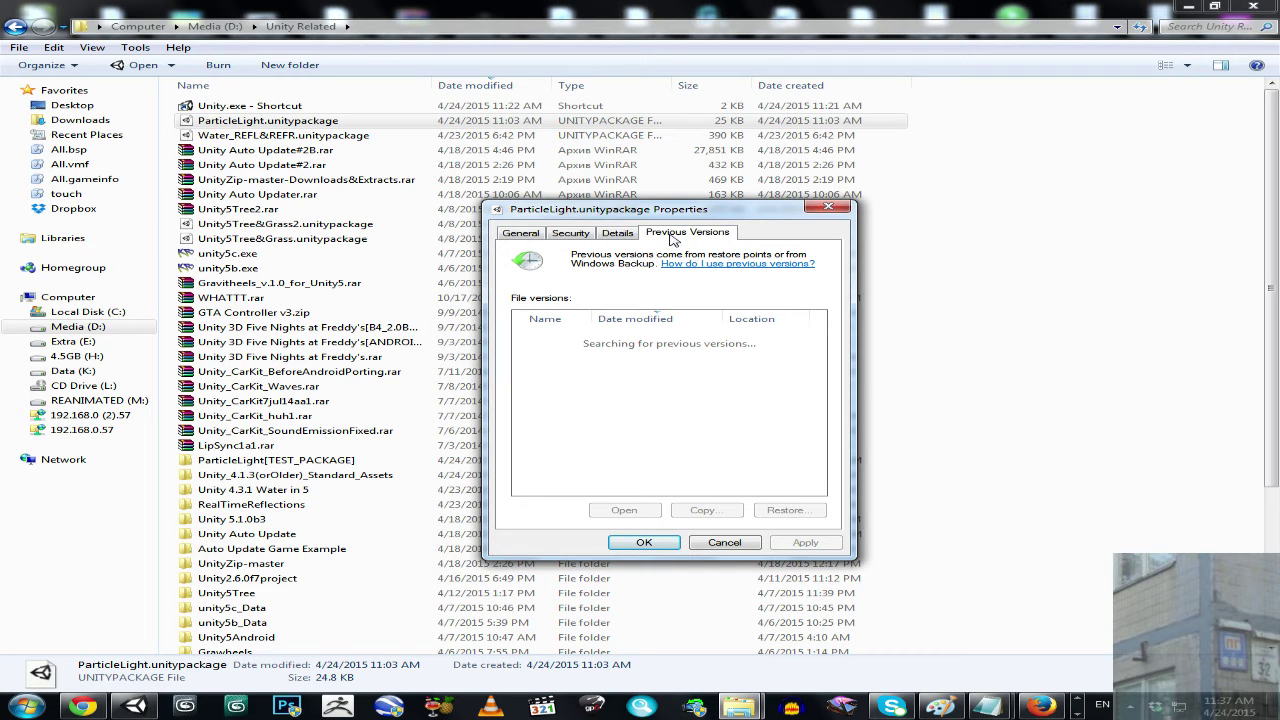
click(828, 207)
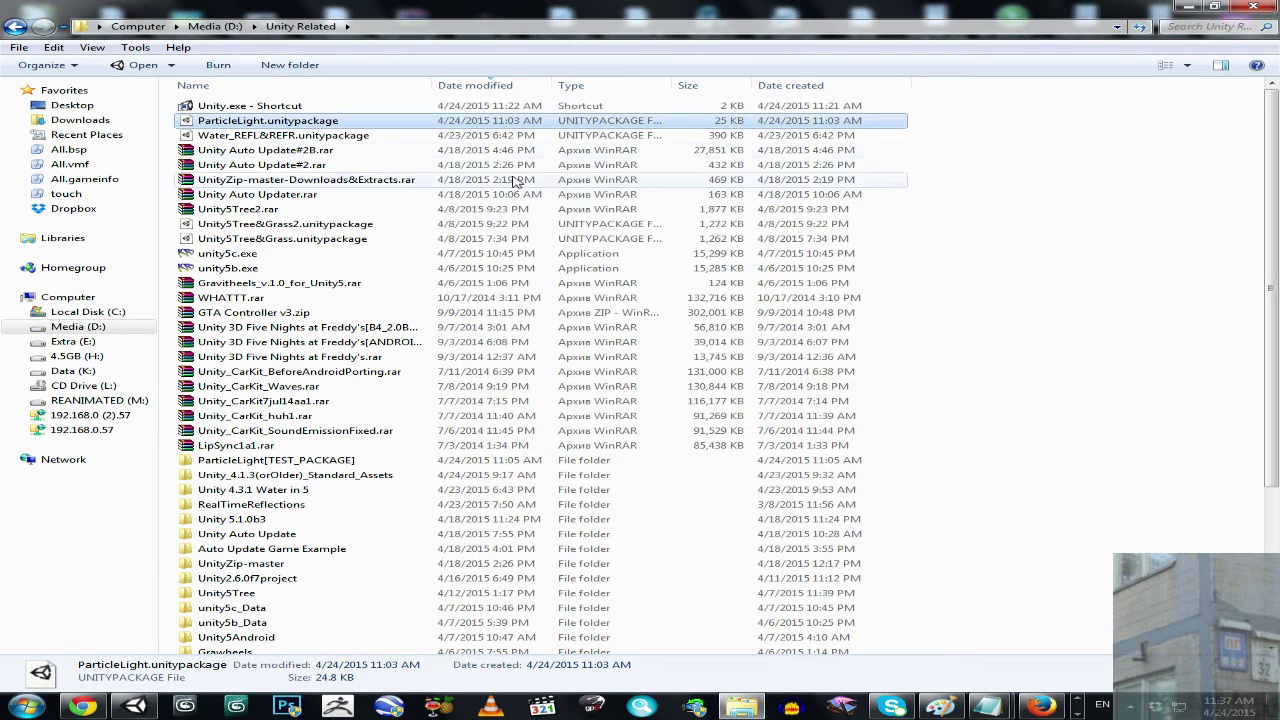
Open ParticleLight.unitypackage again to recheck the association, close the import window without importing, and return to the folder.
double_click(232, 127)
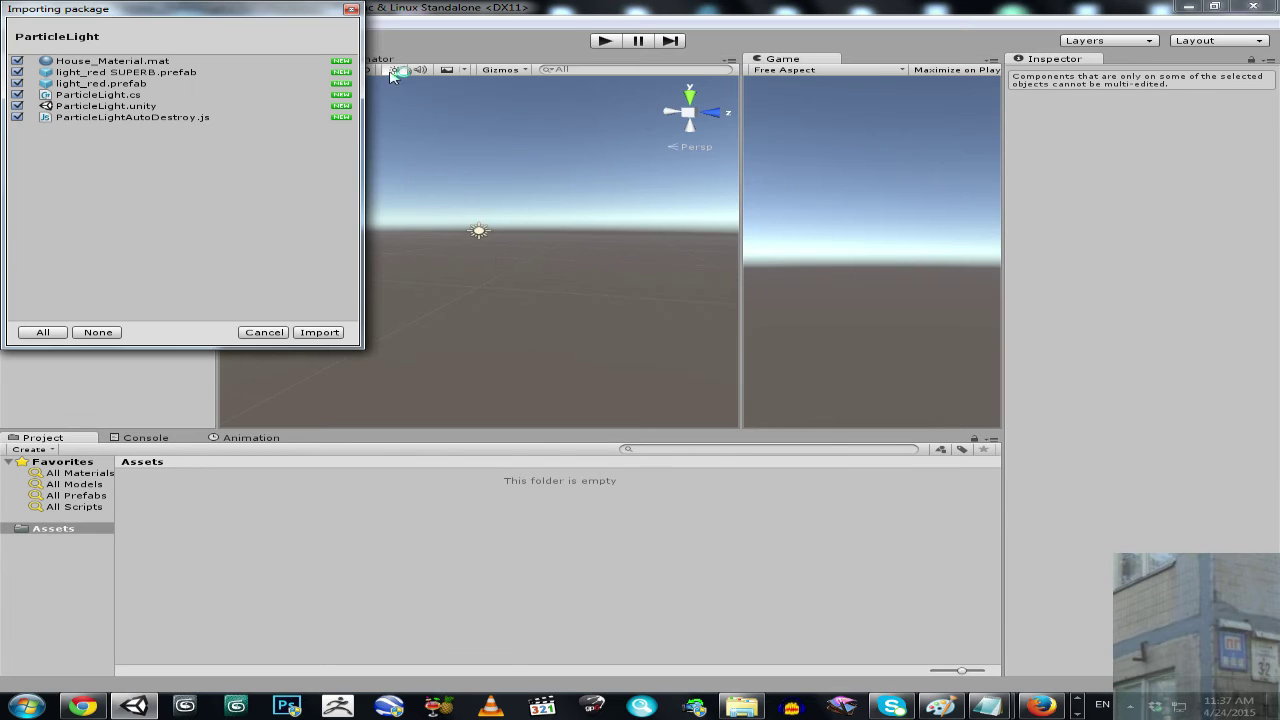
click(350, 9)
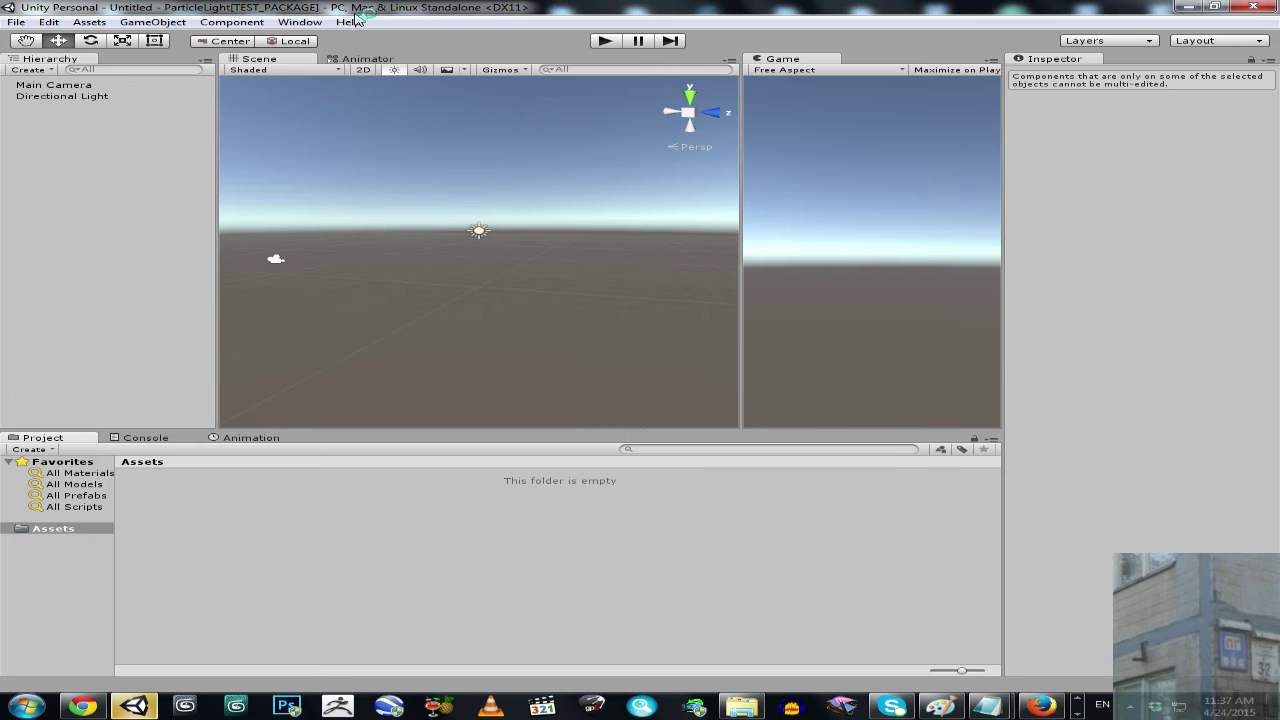
click(1187, 7)
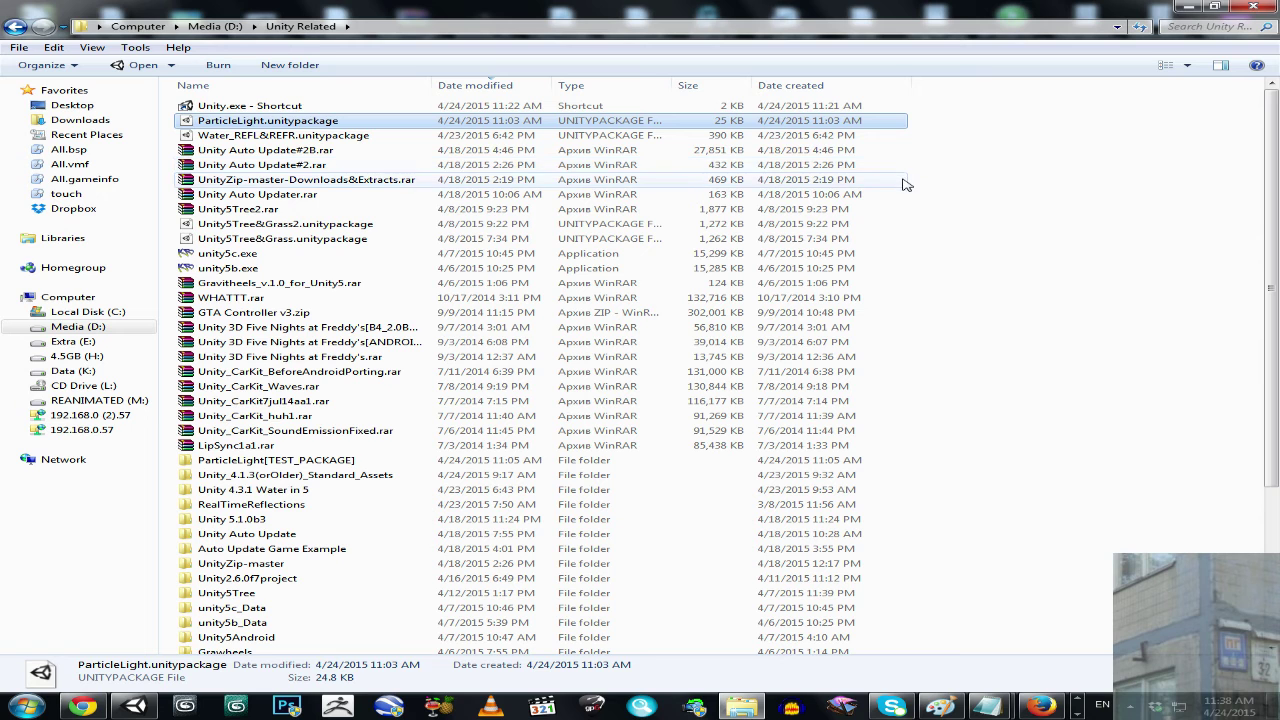
click(1076, 712)
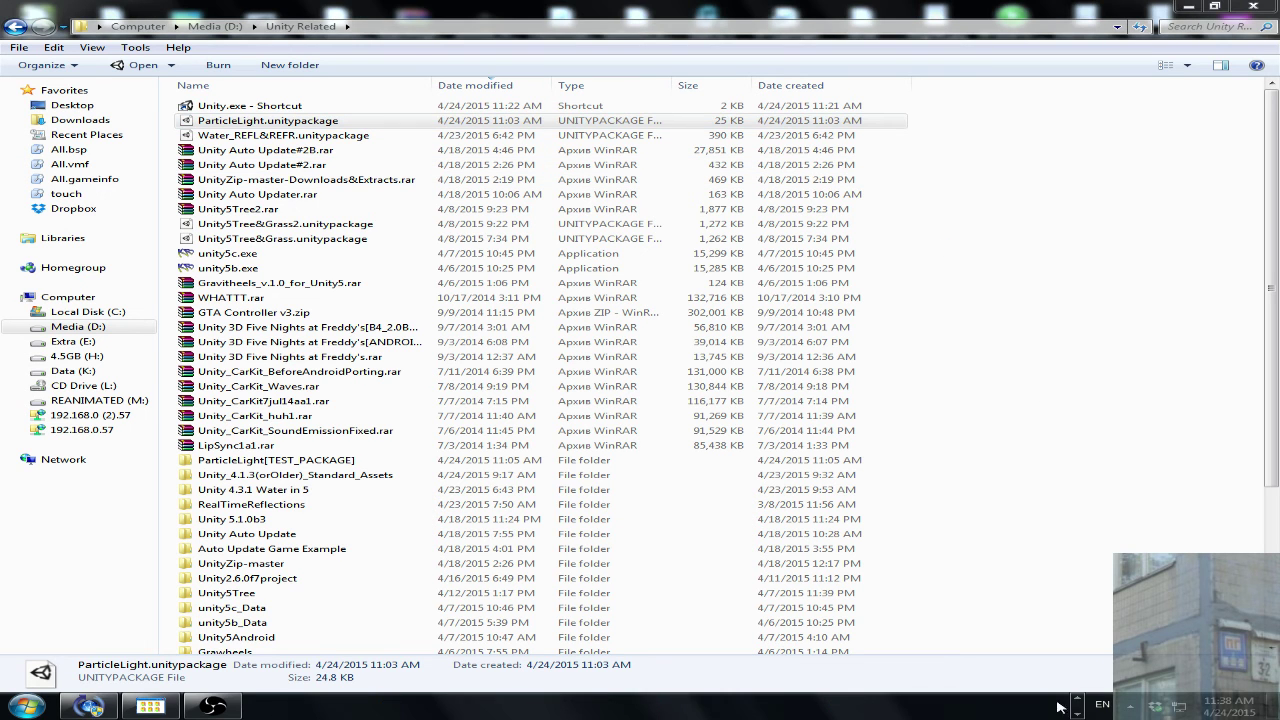
click(212, 707)
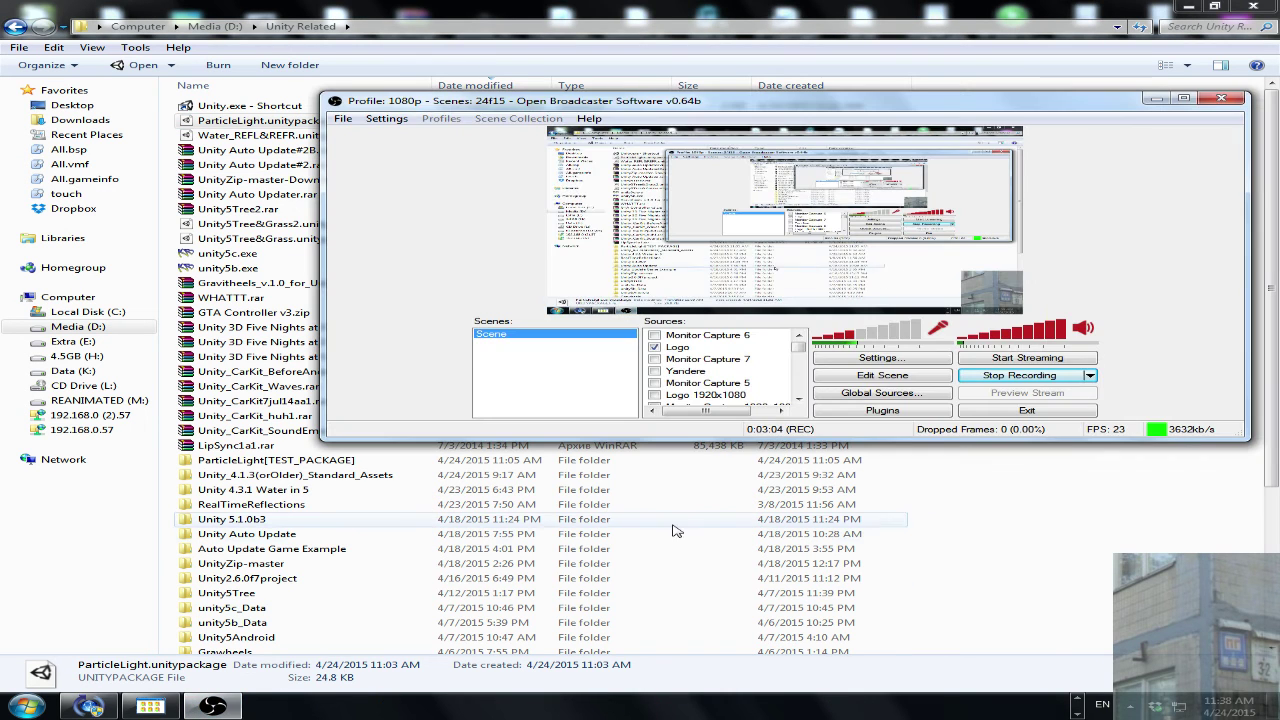